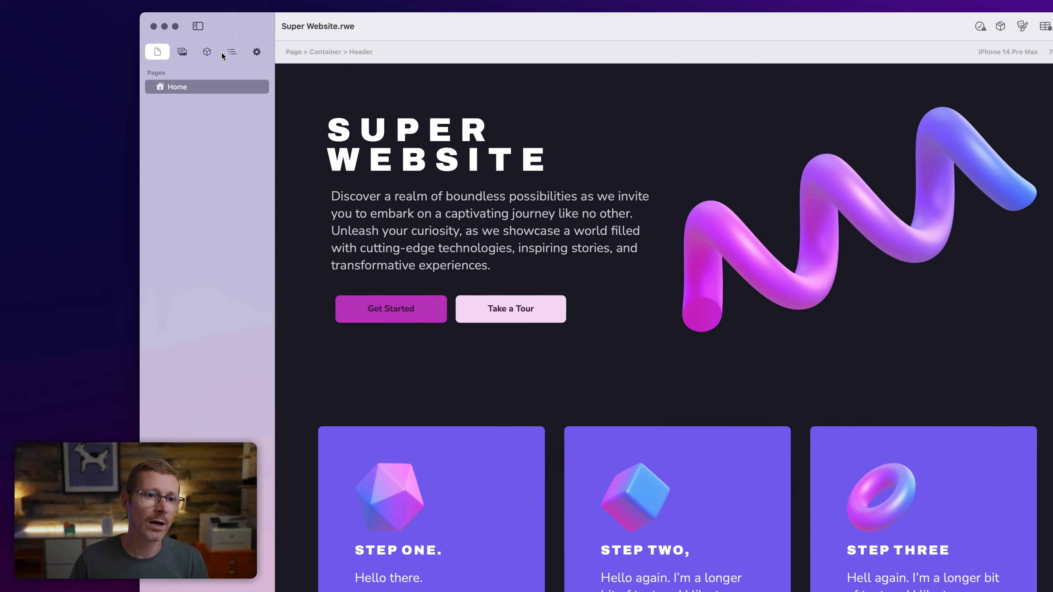
# - Show the elements library, then bring up the Preferences interface appearance choices
pyautogui.click(210, 51)
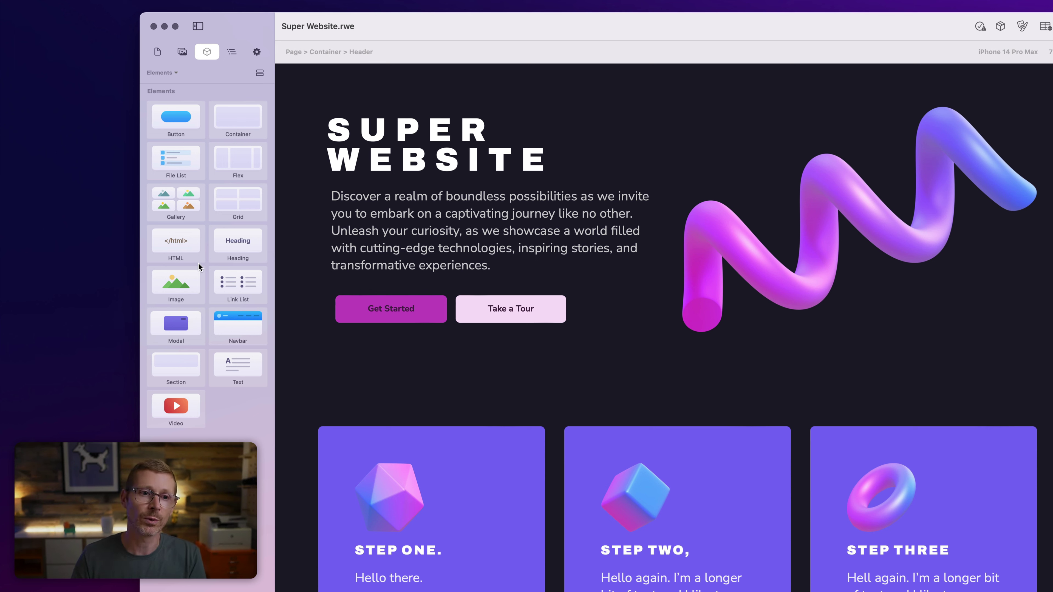
pyautogui.press('super+comma')
pyautogui.click(674, 180)
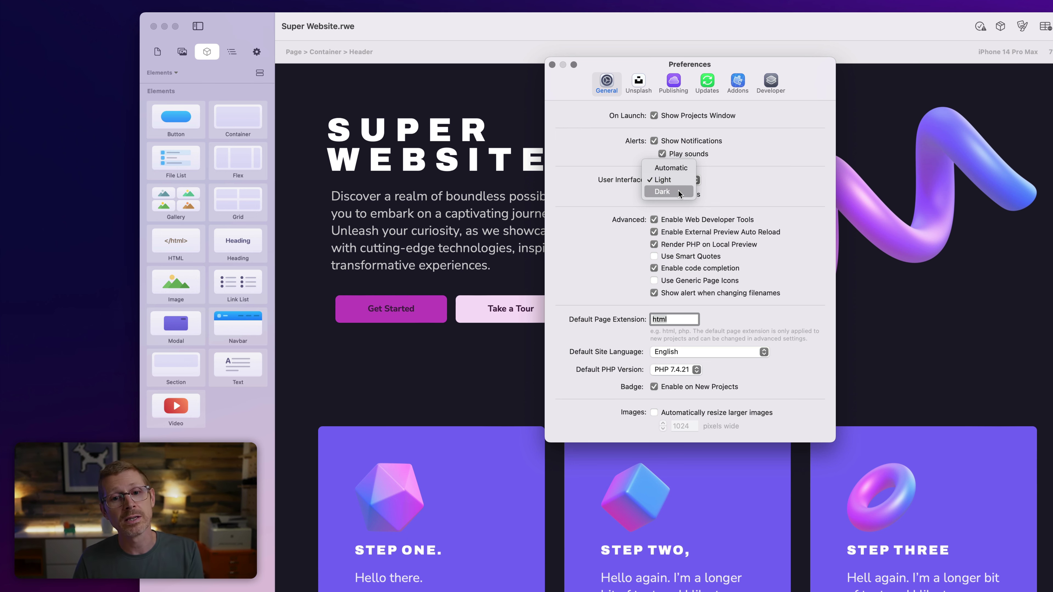
# - Set the User Interface appearance to Dark, try Light, then settle back on Dark
pyautogui.click(669, 192)
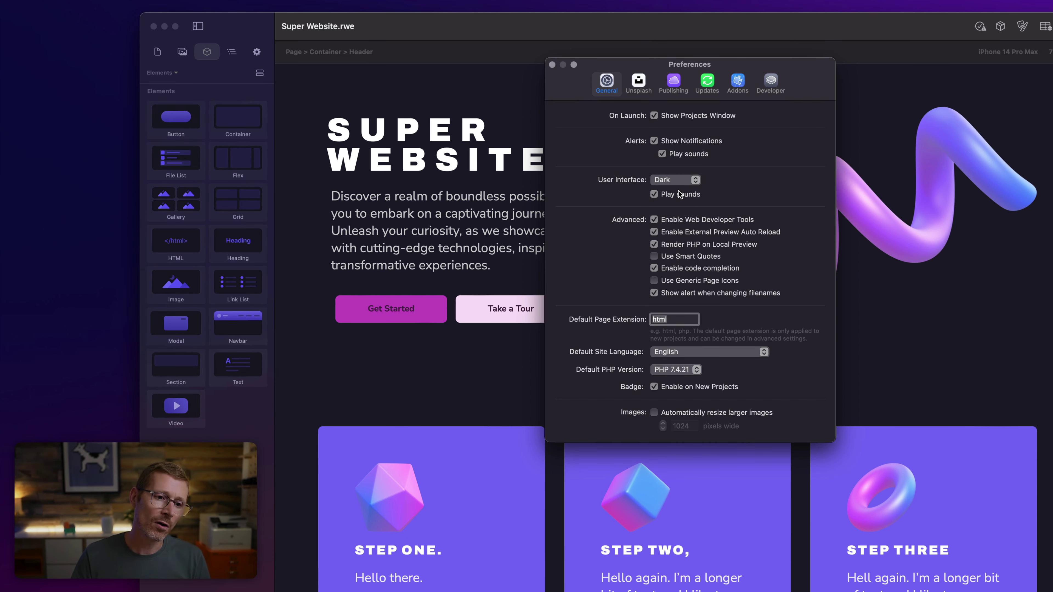
pyautogui.moveTo(680, 195)
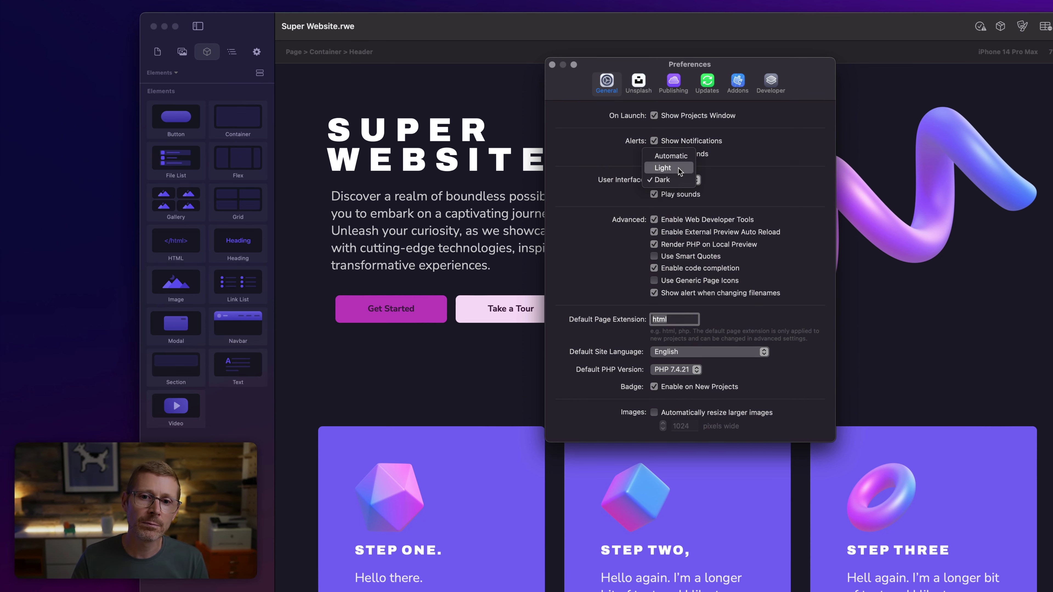
pyautogui.click(678, 168)
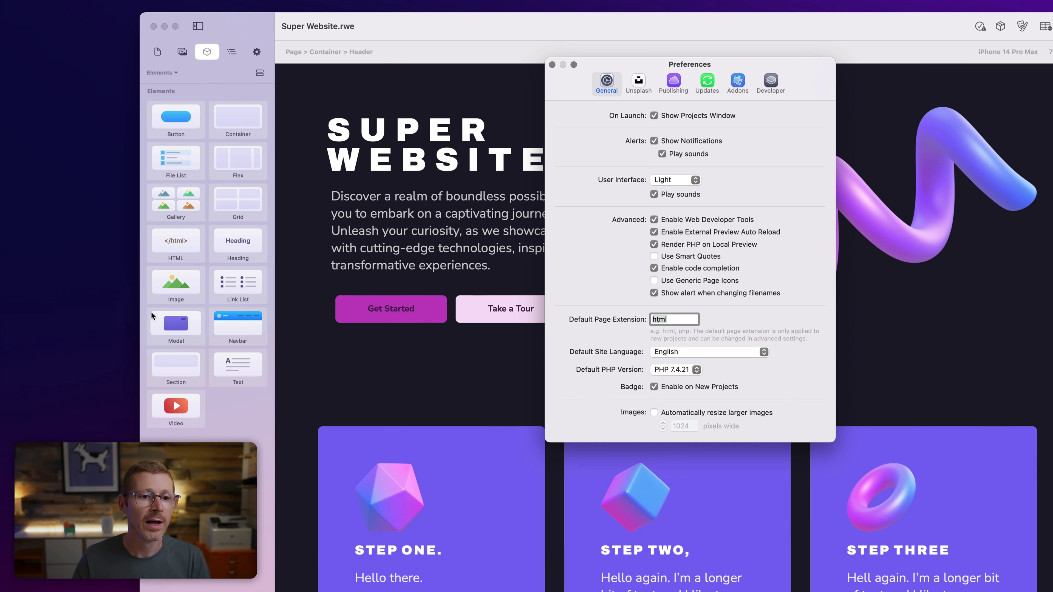
pyautogui.click(688, 182)
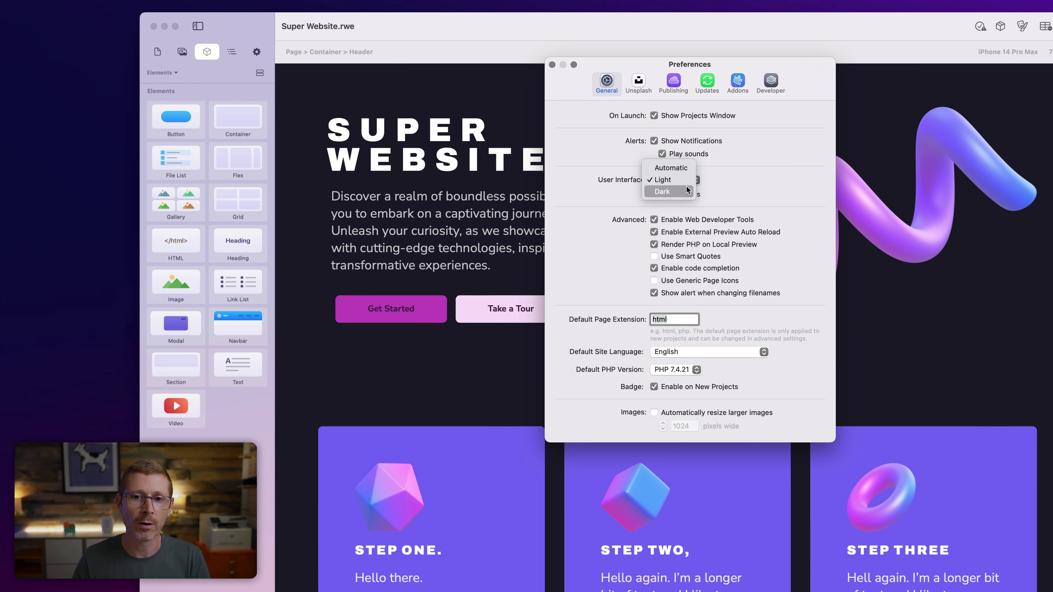
pyautogui.click(687, 191)
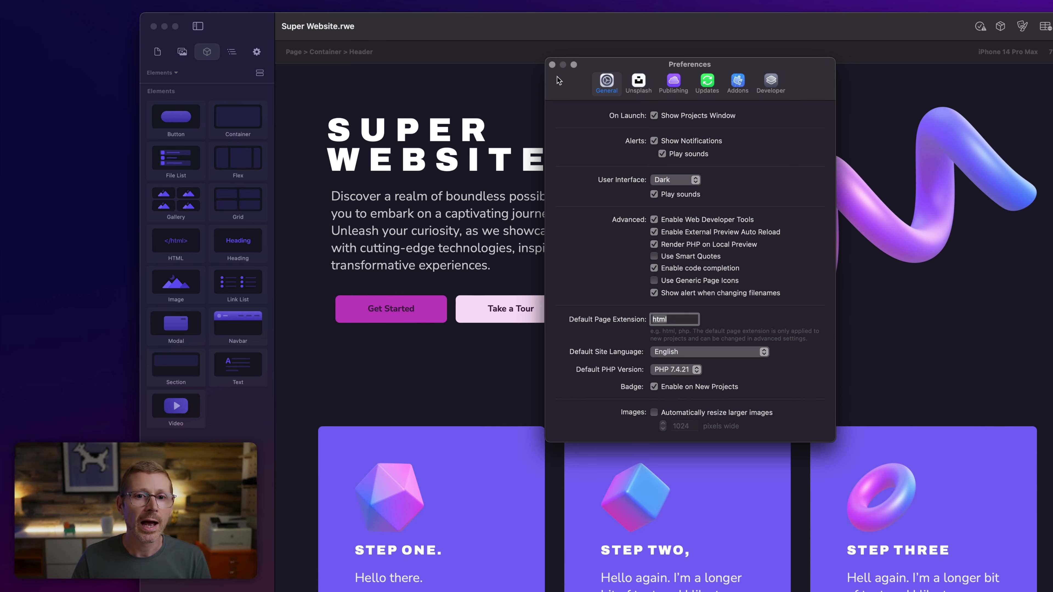
# - Switch the app's User Interface appearance back to Light in Preferences
pyautogui.moveTo(614, 70); pyautogui.dragTo(624, 0)
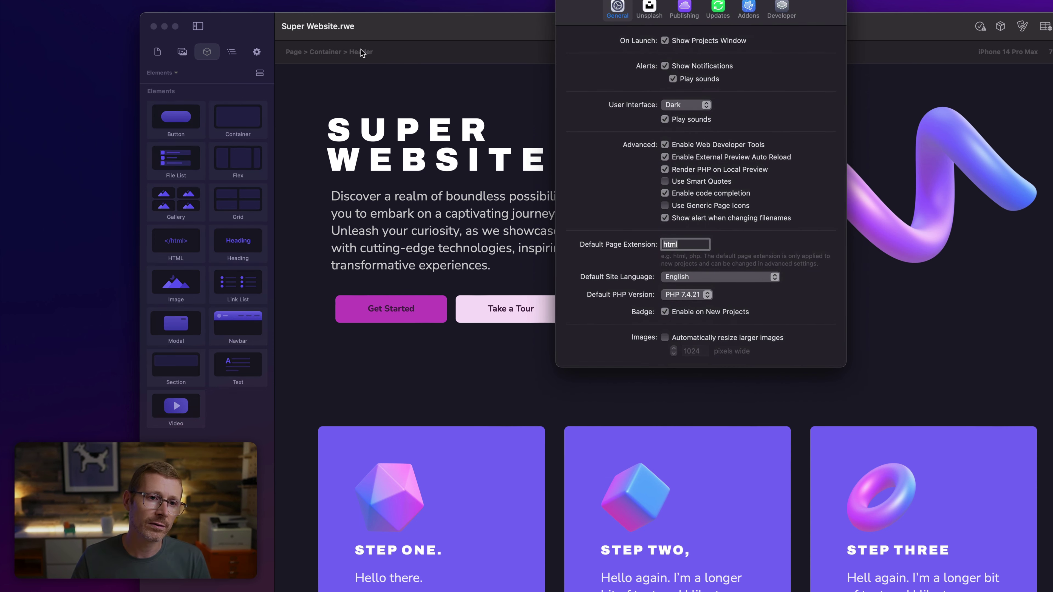
pyautogui.click(260, 73)
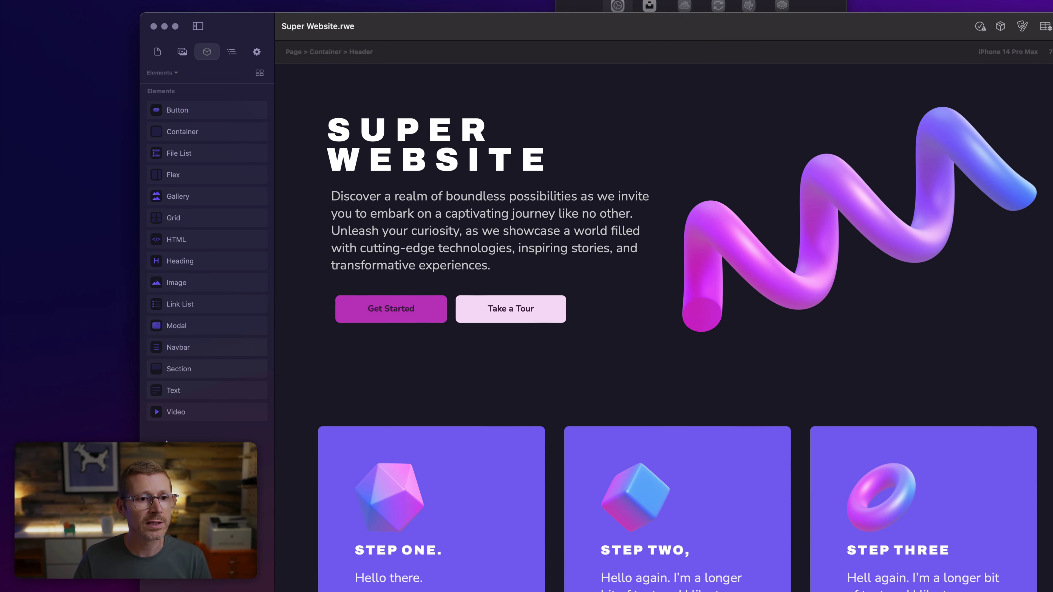
pyautogui.click(709, 6)
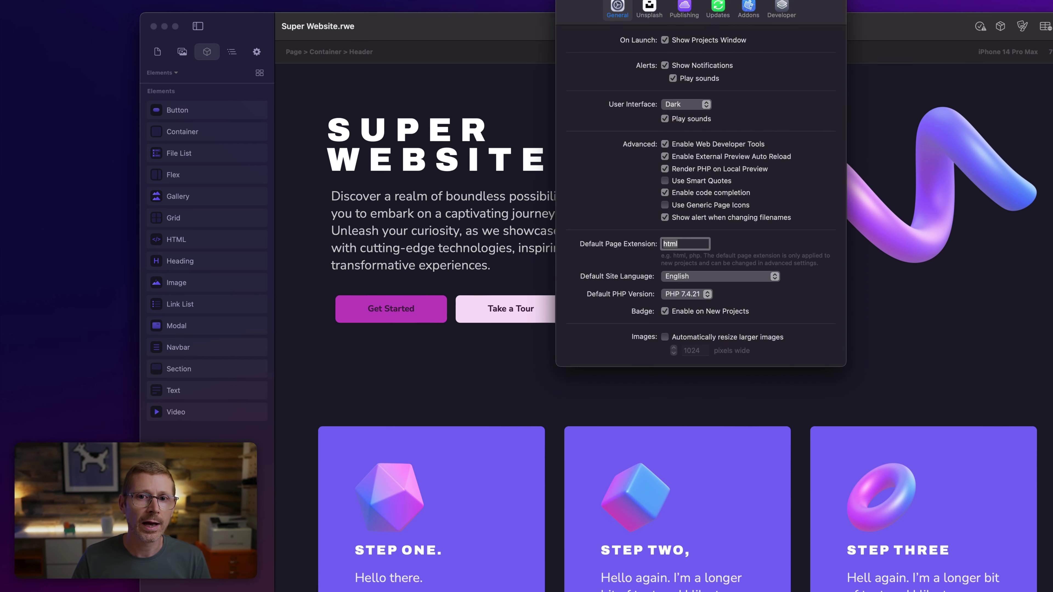
pyautogui.click(688, 106)
pyautogui.click(693, 93)
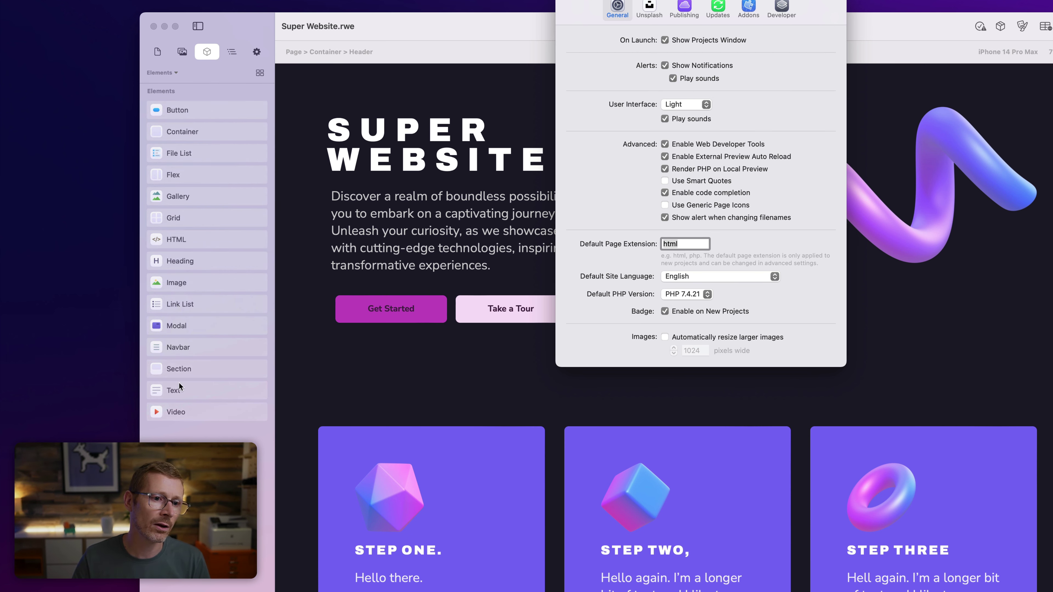
# - Toggle the elements library between list and tile views, ending on tiles
pyautogui.click(260, 73)
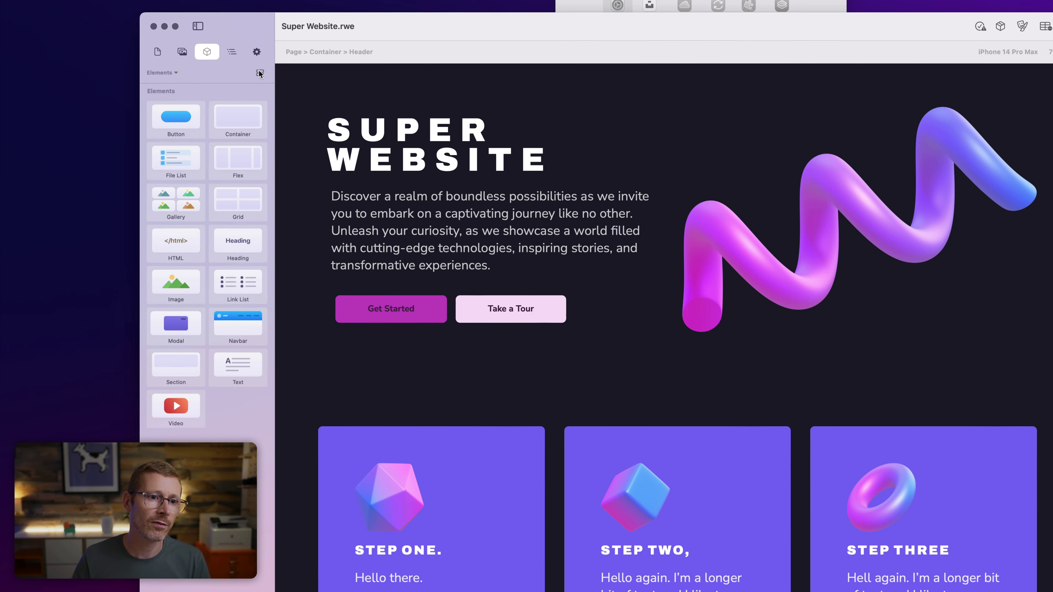
pyautogui.click(259, 73)
pyautogui.click(259, 73)
pyautogui.click(260, 73)
pyautogui.click(260, 73)
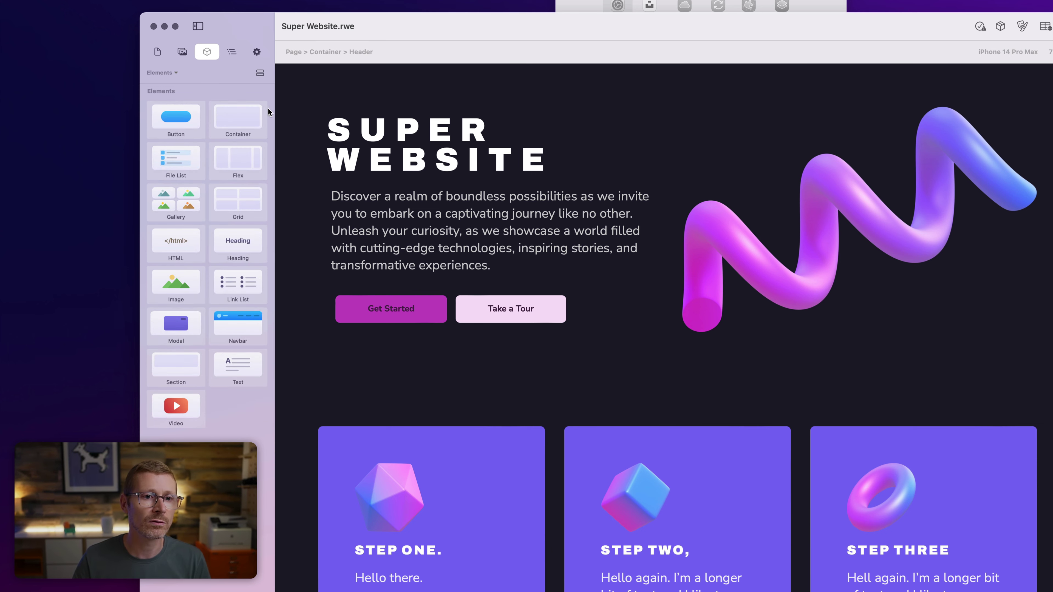
pyautogui.moveTo(275, 109)
pyautogui.mouseDown()
pyautogui.moveTo(336, 109)
pyautogui.moveTo(266, 115)
pyautogui.moveTo(276, 116)
pyautogui.mouseUp()
pyautogui.click(257, 75)
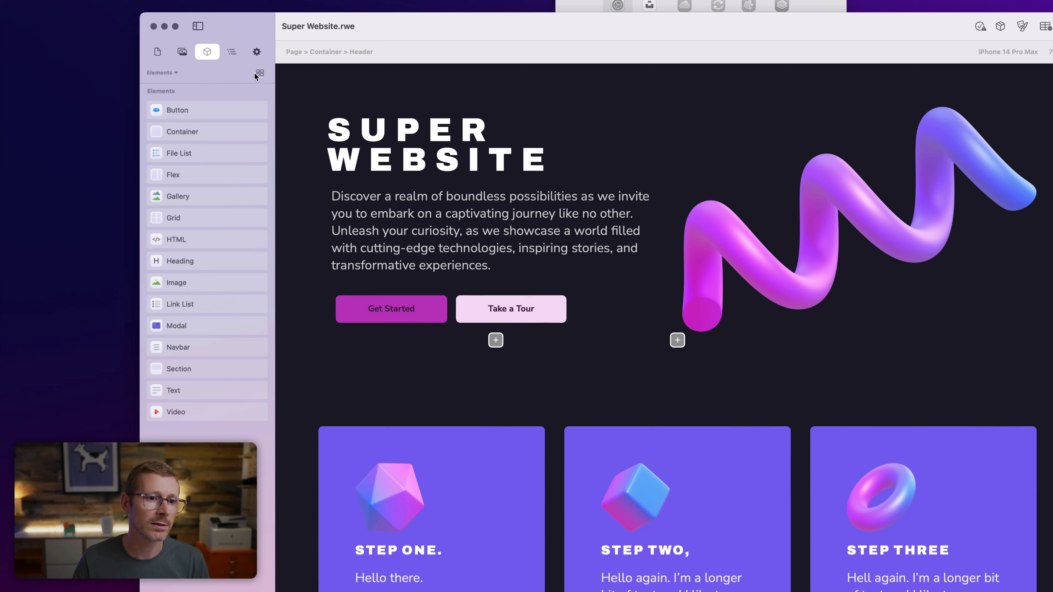
pyautogui.click(256, 74)
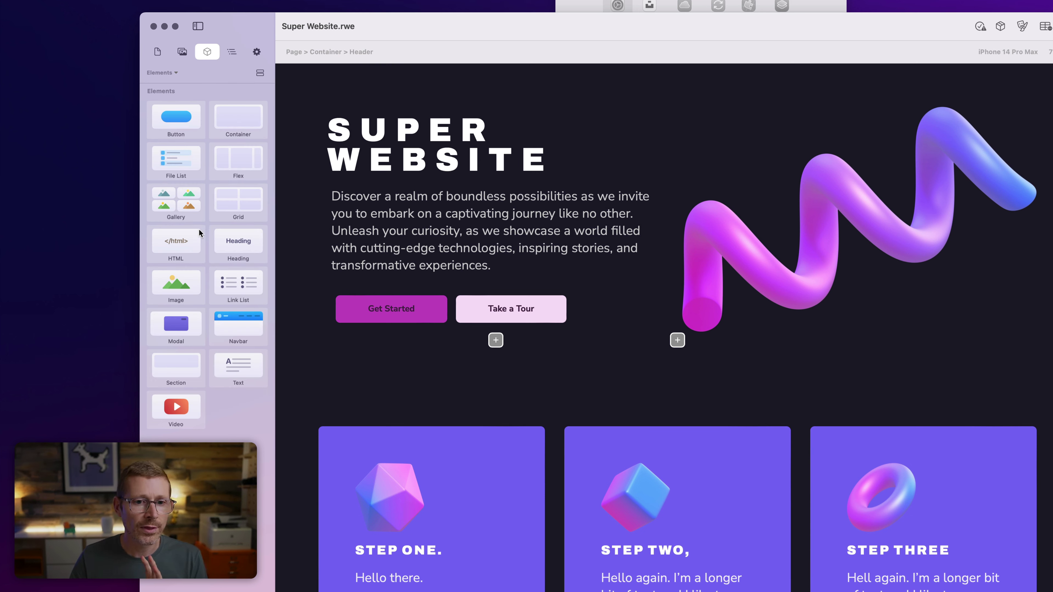
pyautogui.press('super+comma')
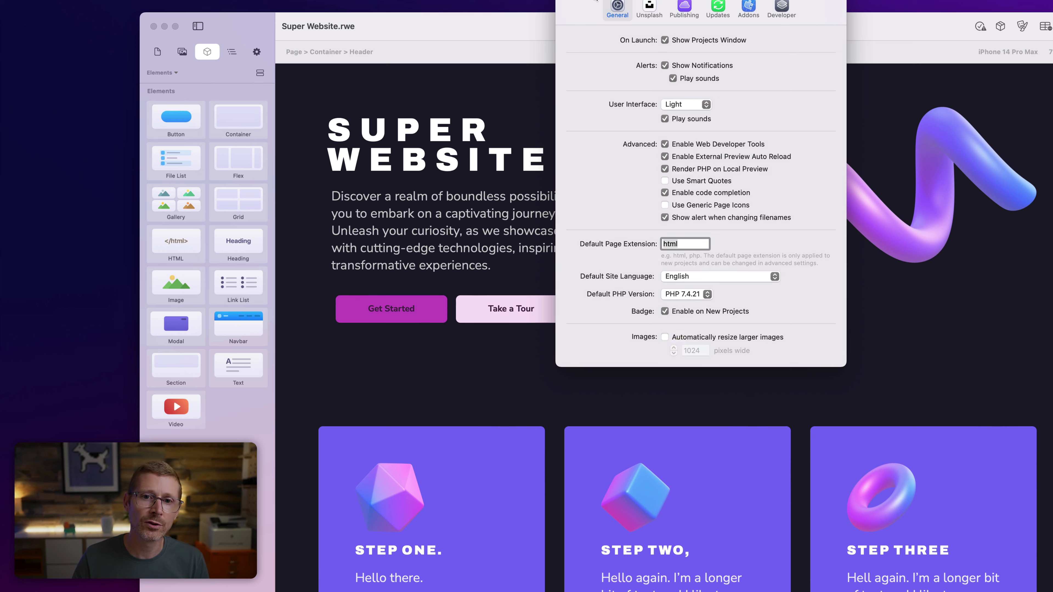
# - Close Preferences and select the grid holding the three Step cards on the page
pyautogui.press('super+w')
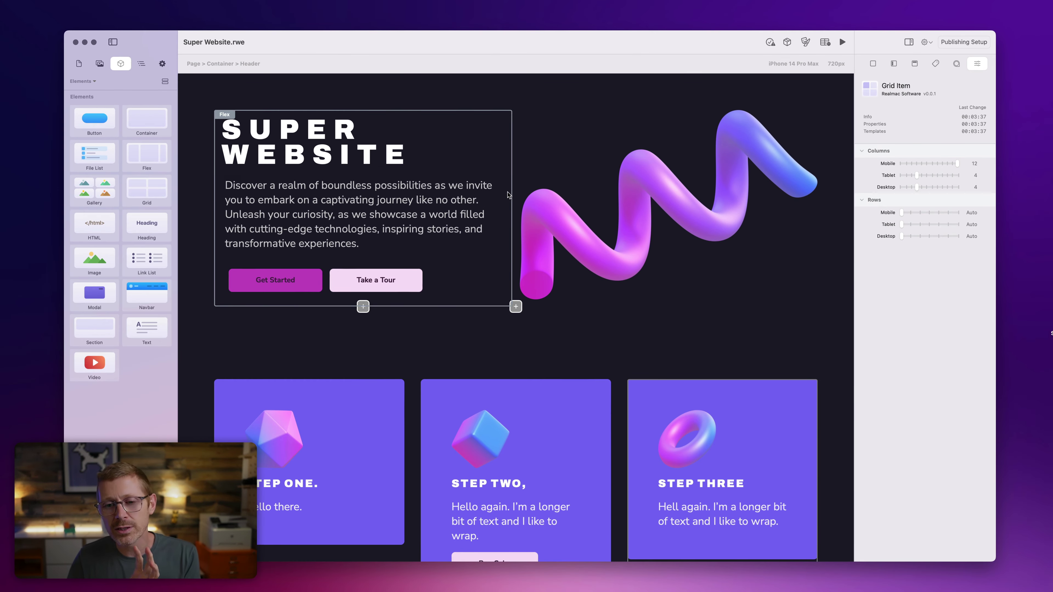
pyautogui.scroll(-2, 509, 195)
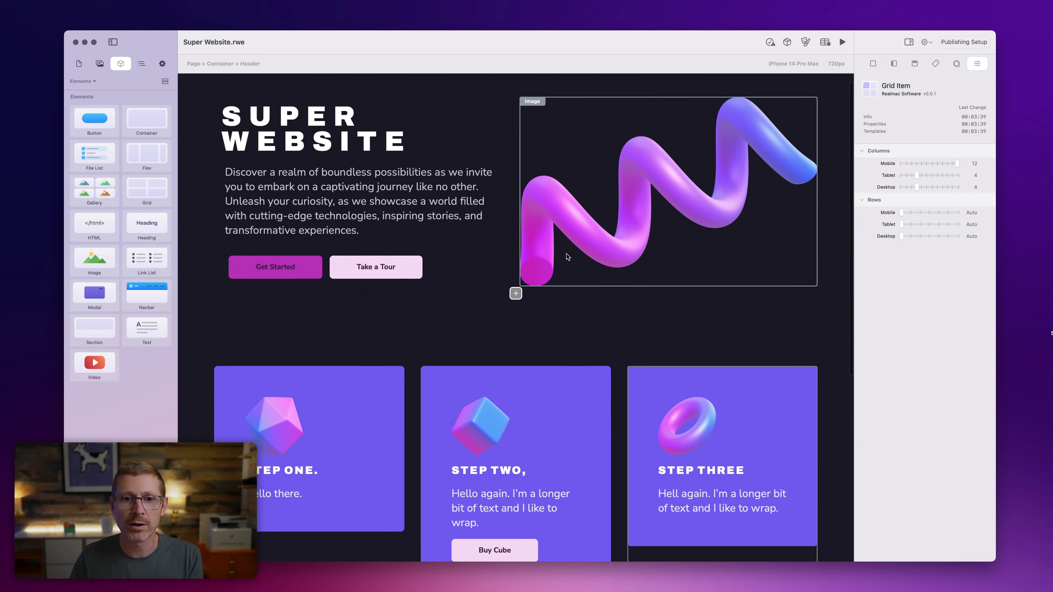
pyautogui.scroll(2, 564, 255)
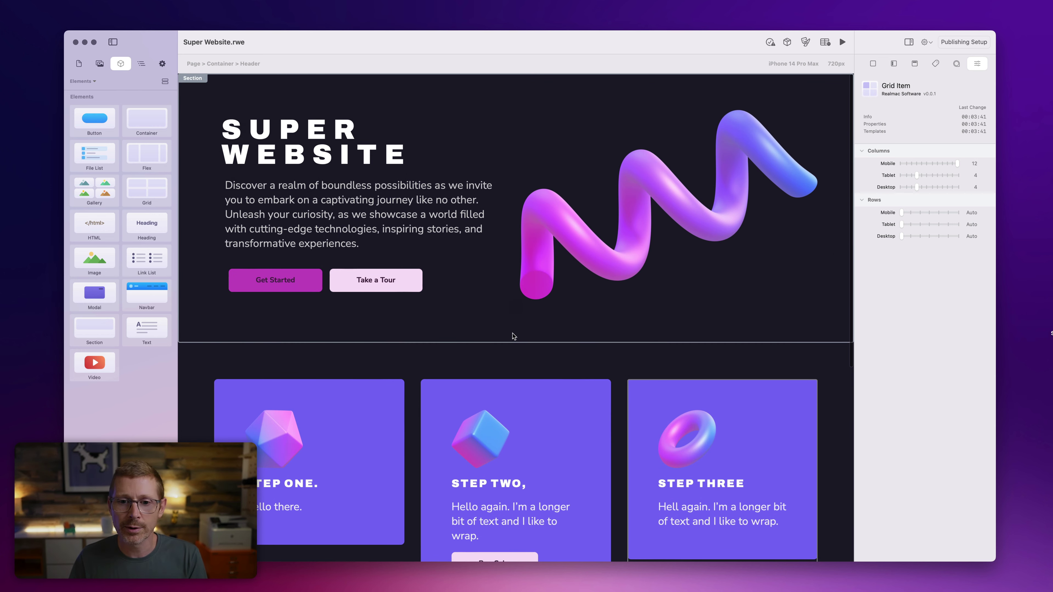
pyautogui.scroll(-5, 515, 338)
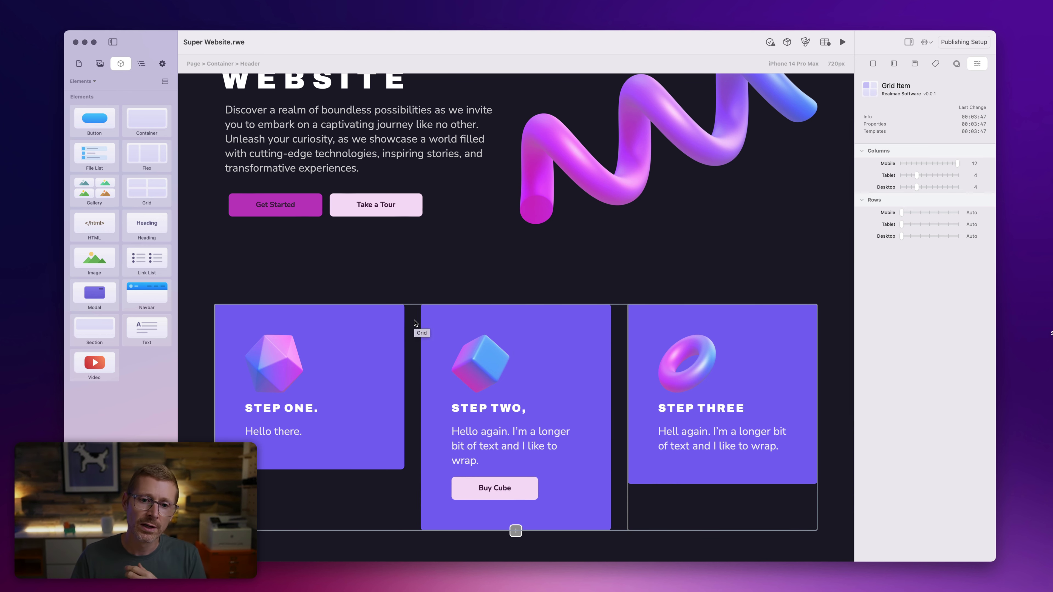
pyautogui.click(415, 323)
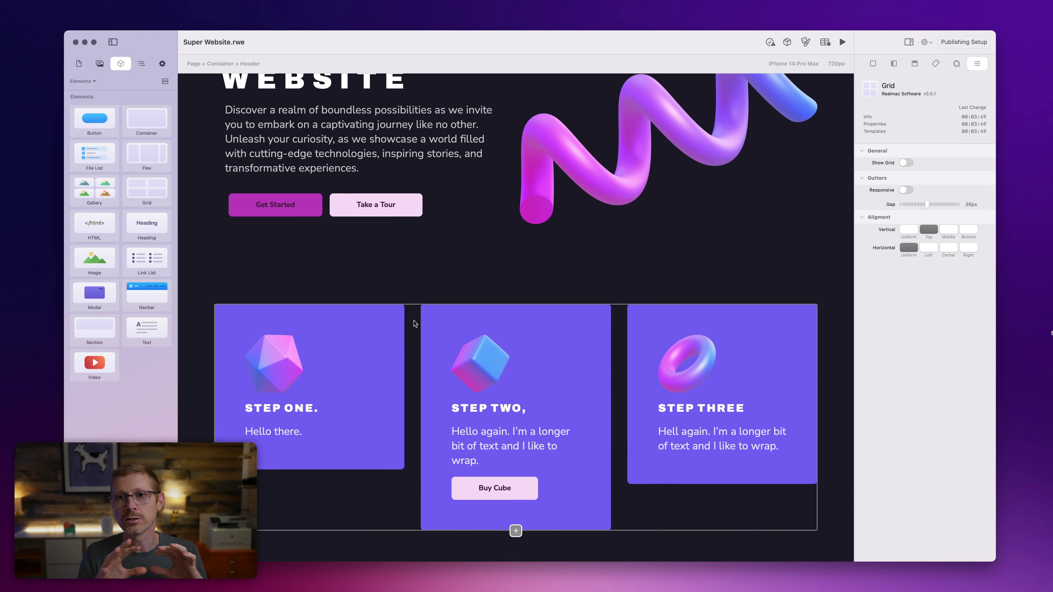
pyautogui.scroll(-2, 415, 323)
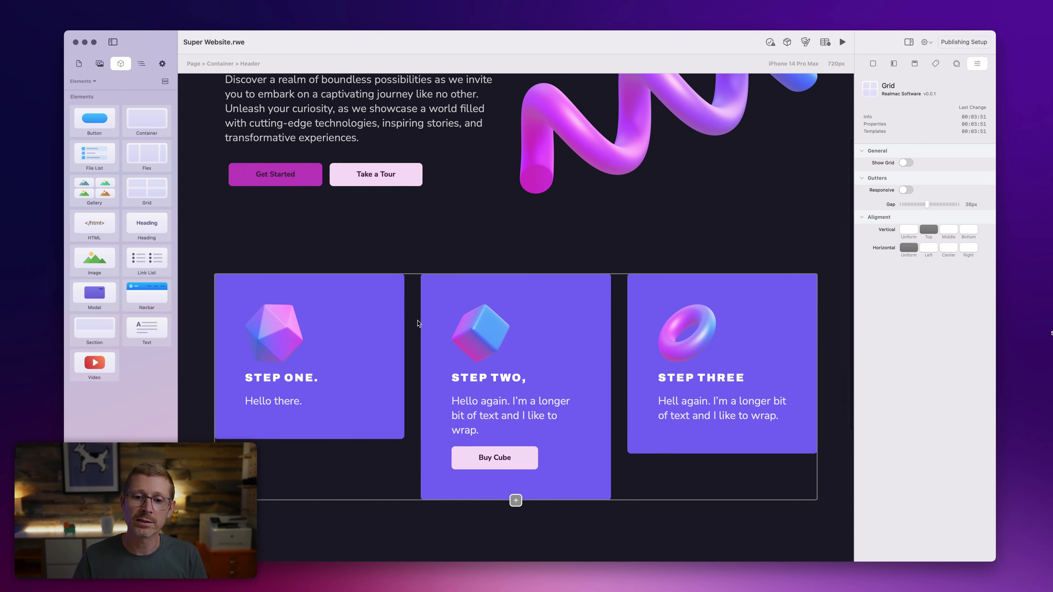
# - Append 'As I add more text here' and 'The box grows. But the rest of them don't.' to Step Three
pyautogui.click(782, 419)
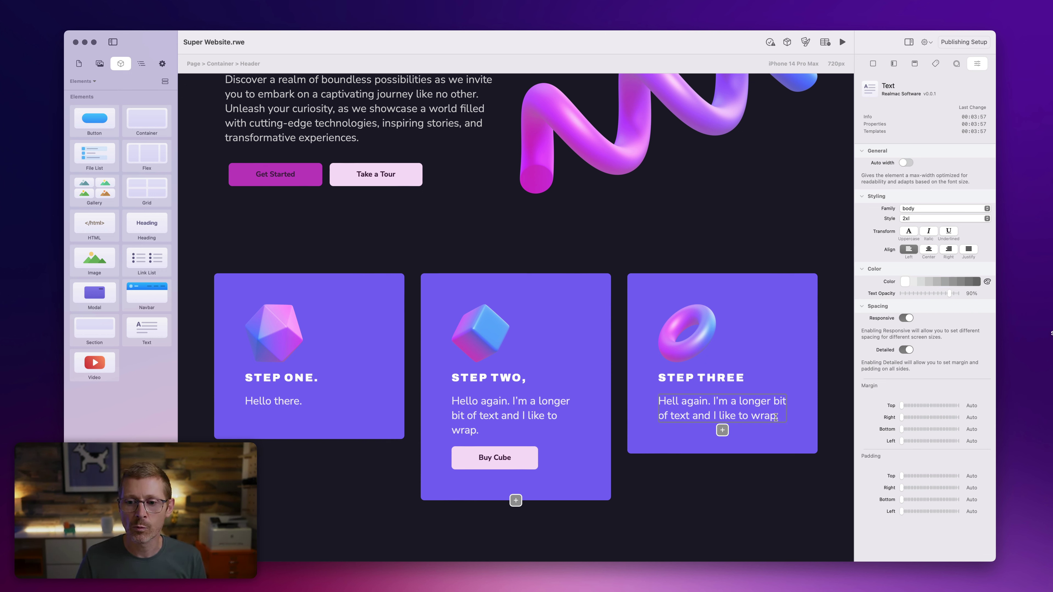
pyautogui.write('.s')
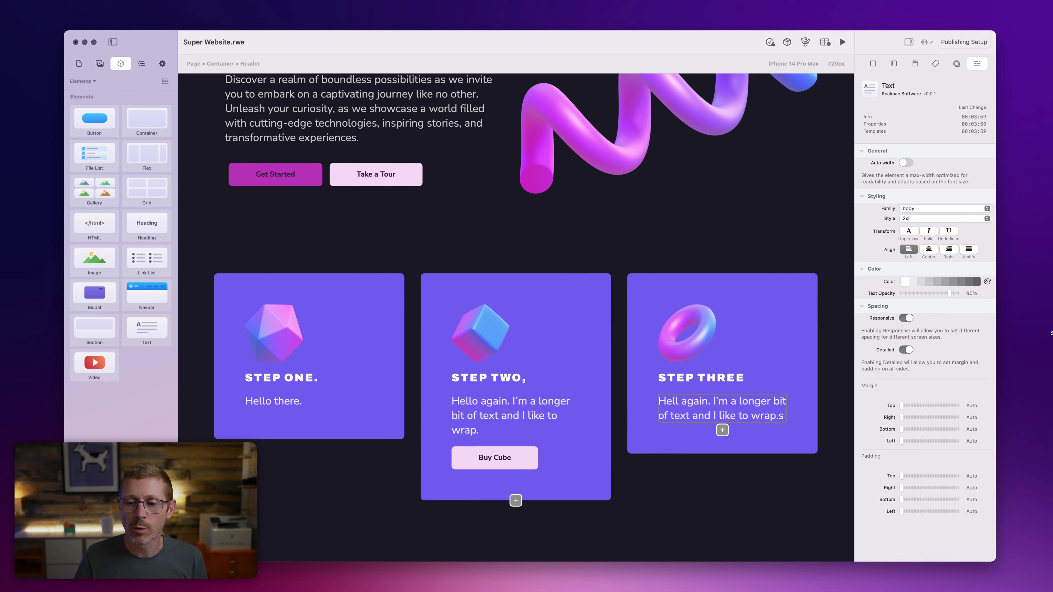
pyautogui.press('BackSpace')
pyautogui.press('Return')
pyautogui.press('Return')
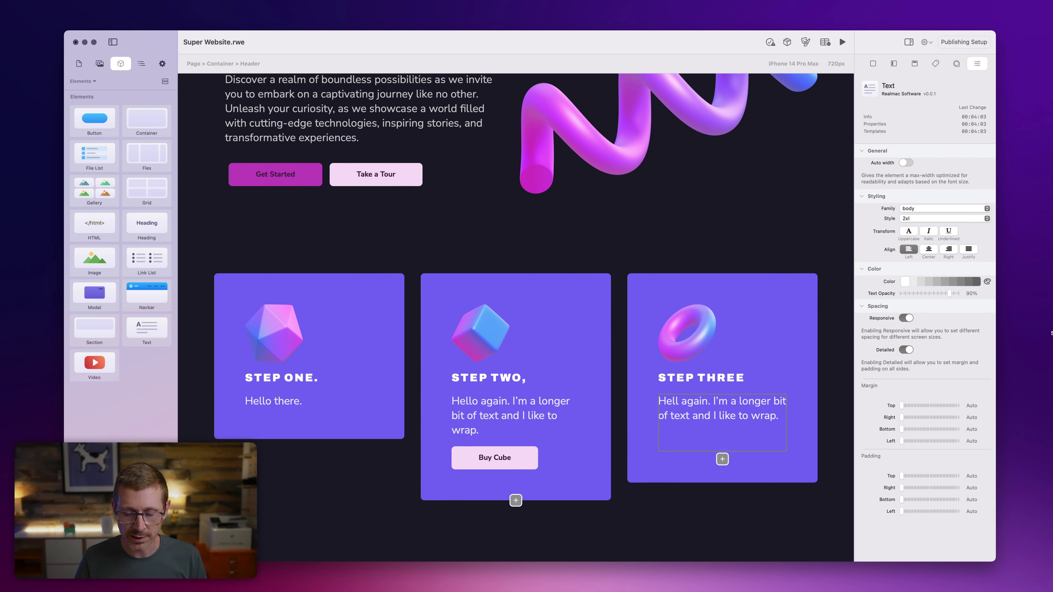
pyautogui.press('Return')
pyautogui.write('As I add more')
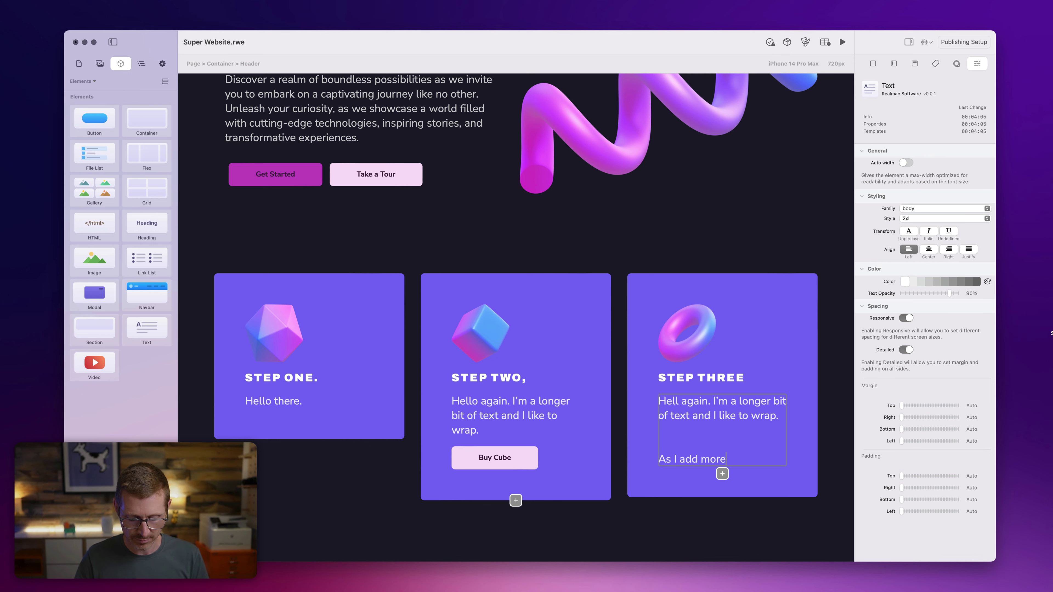
pyautogui.write(' text here.')
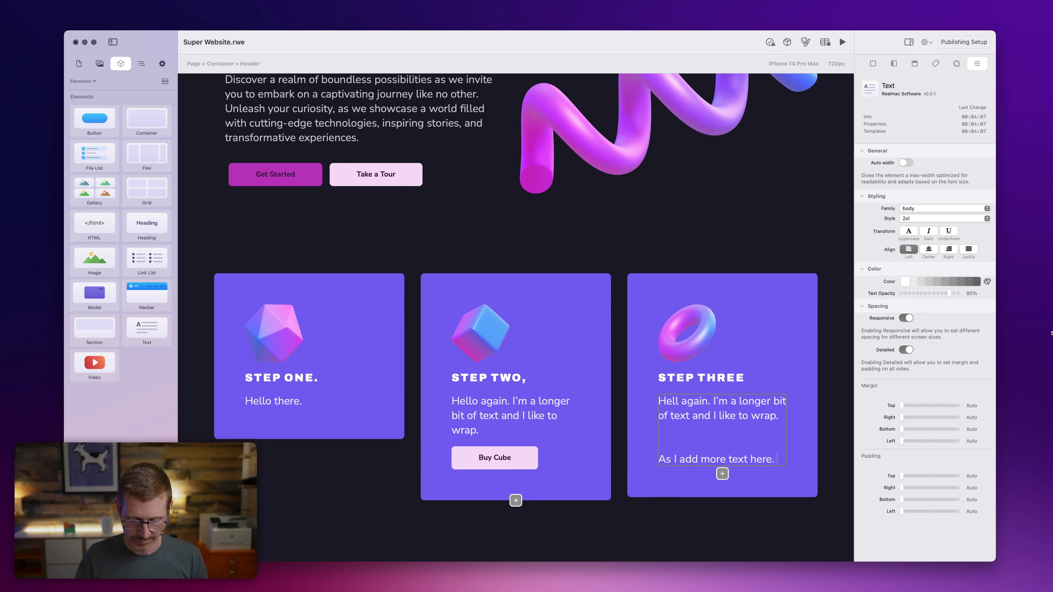
pyautogui.write('The box grows')
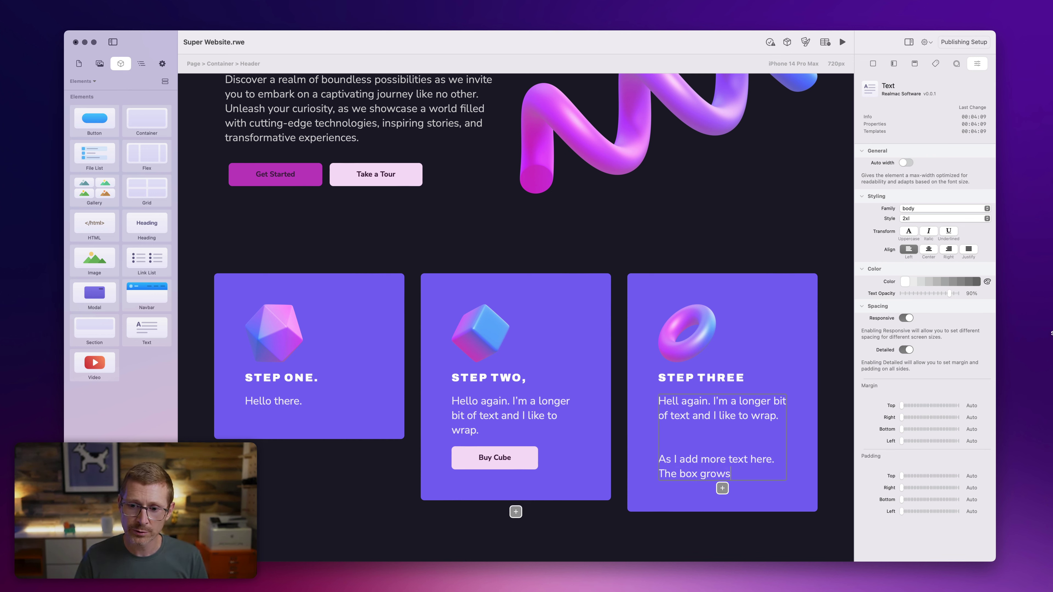
pyautogui.write('.')
pyautogui.write(' But th')
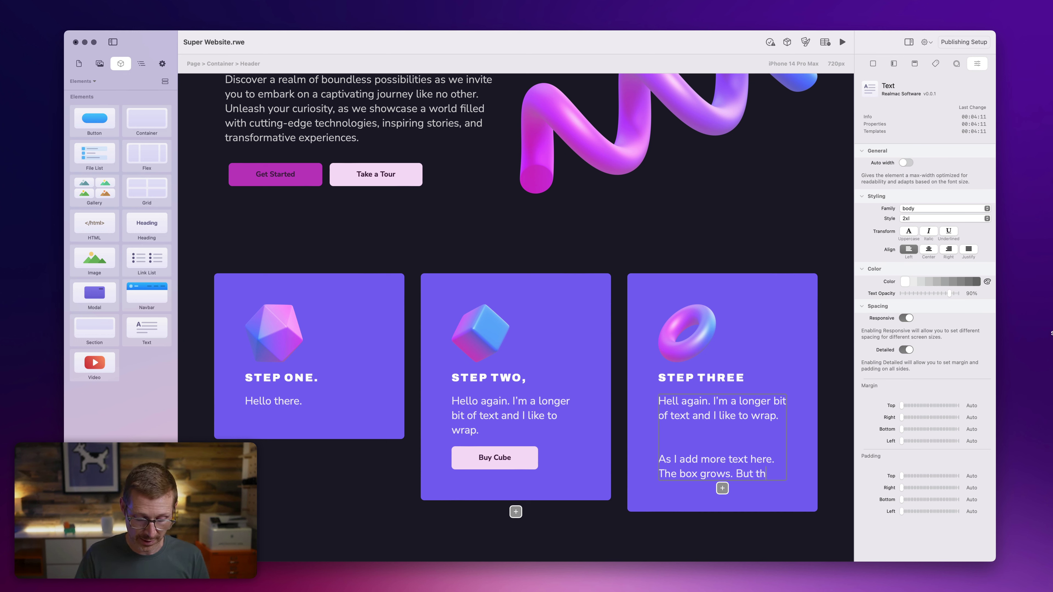
pyautogui.write("e rest of them don't.")
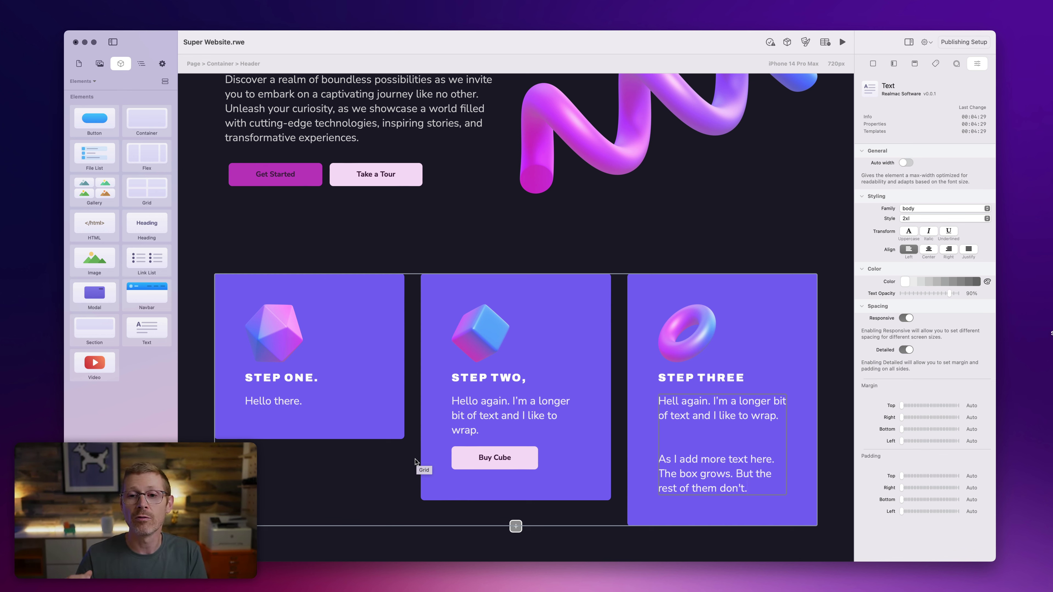
# - In the Page Layout tree, collapse the three grid items and select the step cards' Grid
pyautogui.click(416, 462)
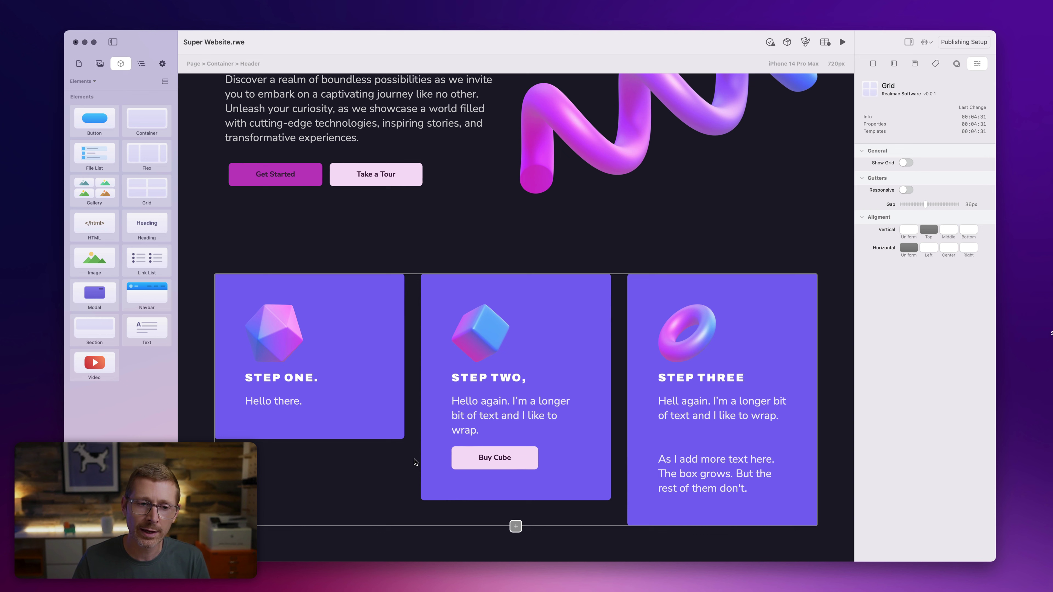
pyautogui.click(143, 63)
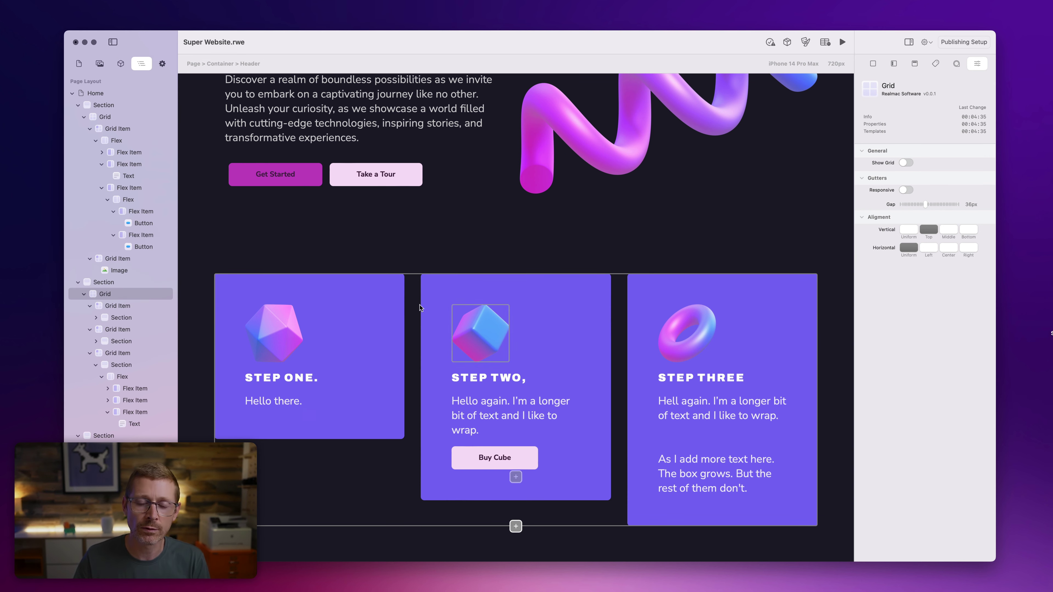
pyautogui.click(90, 306)
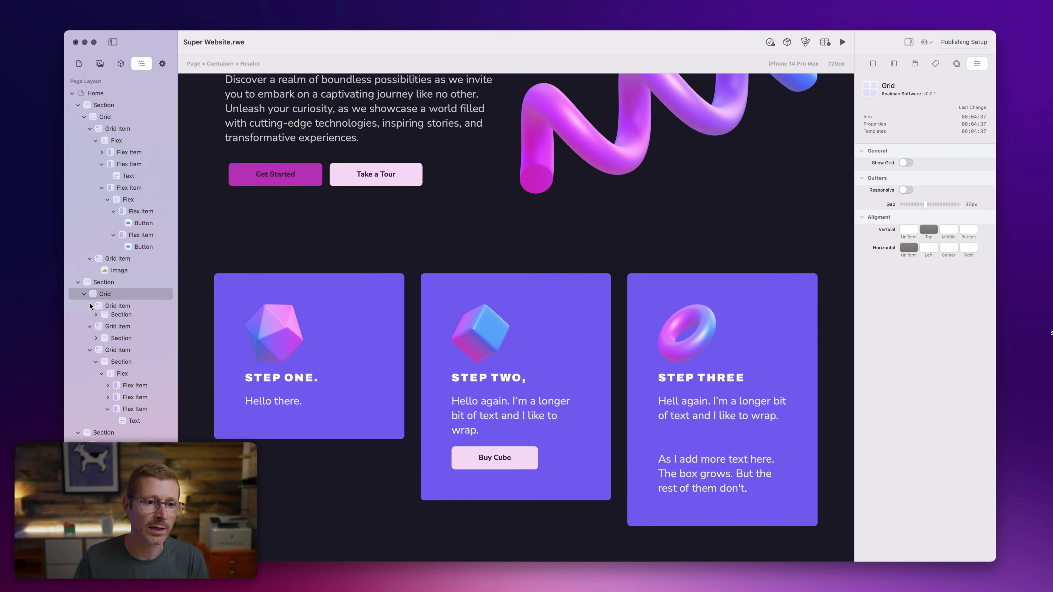
pyautogui.click(90, 341)
pyautogui.click(90, 318)
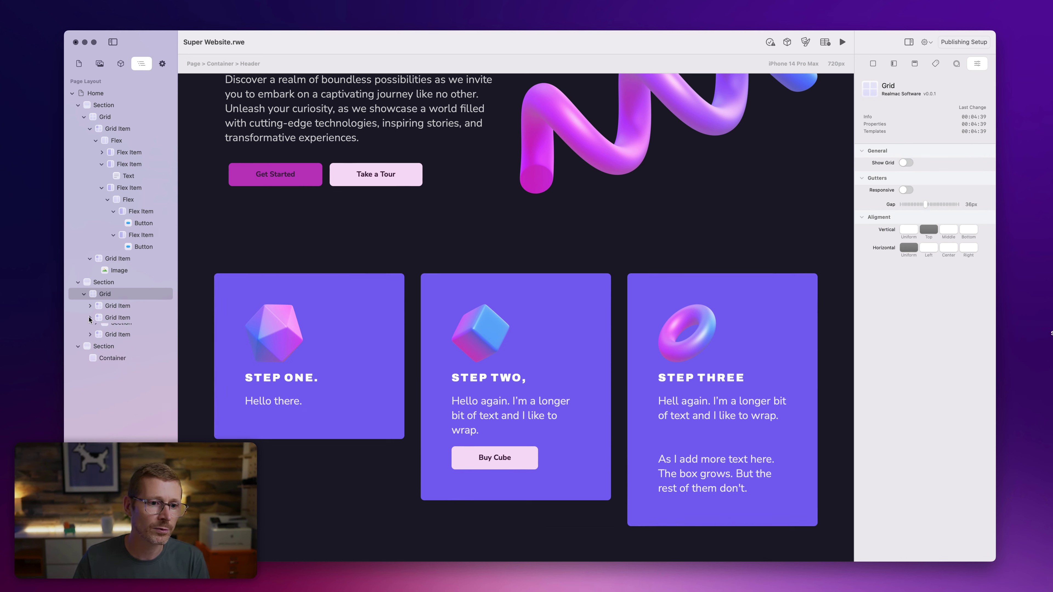
pyautogui.click(155, 282)
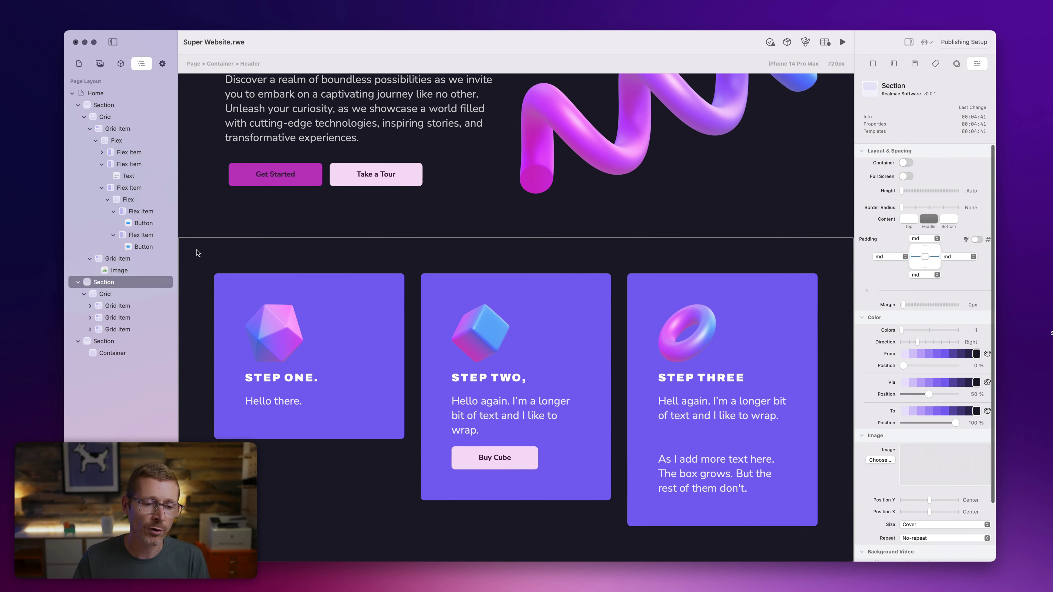
pyautogui.click(116, 294)
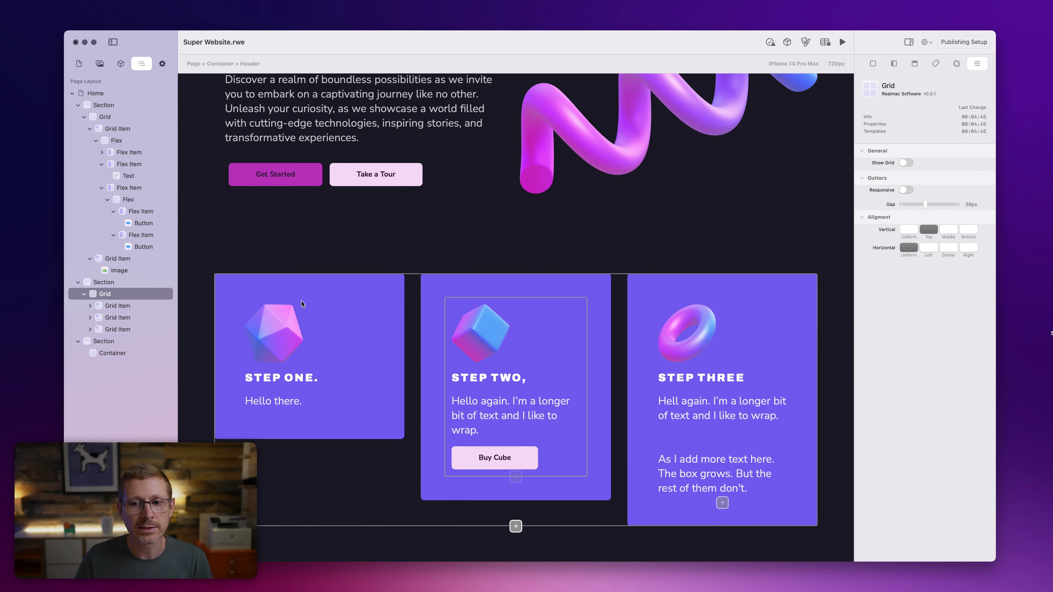
# - Expand the first grid item to view its Flex and three Flex Items, then collapse it
pyautogui.click(90, 306)
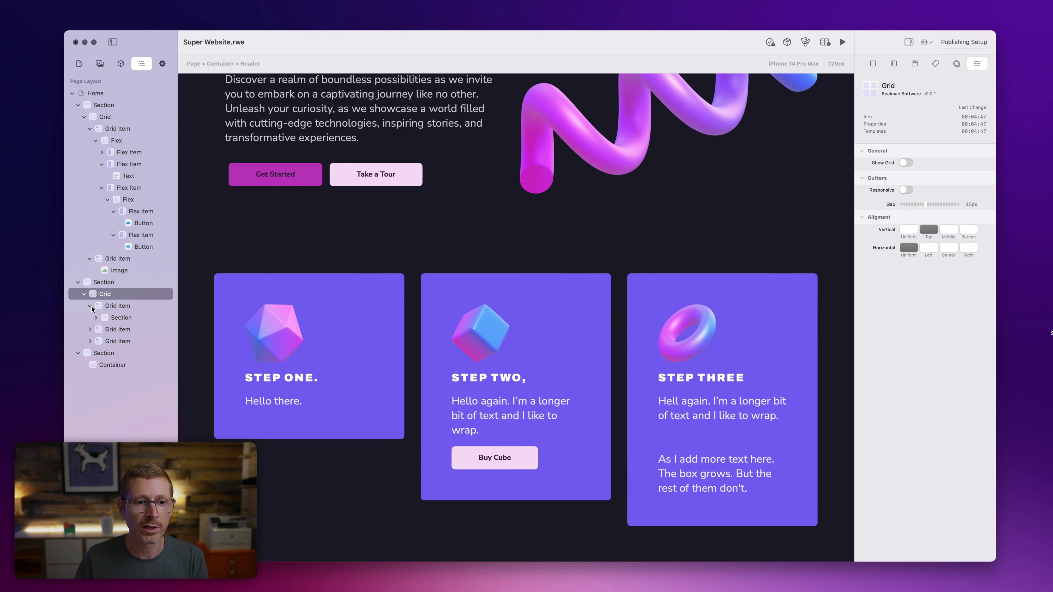
pyautogui.click(96, 318)
pyautogui.click(101, 330)
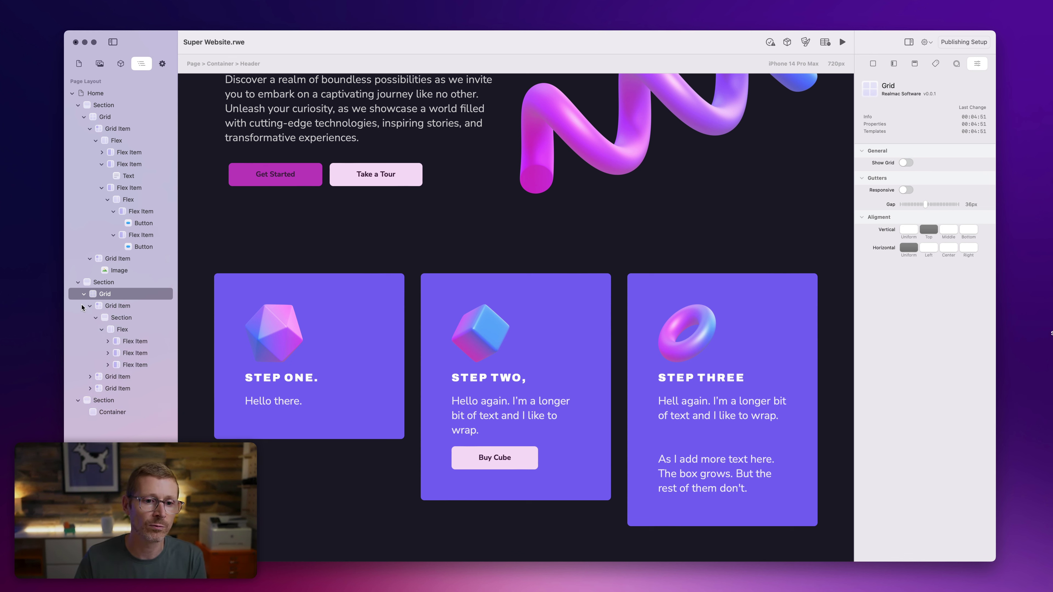
pyautogui.click(90, 306)
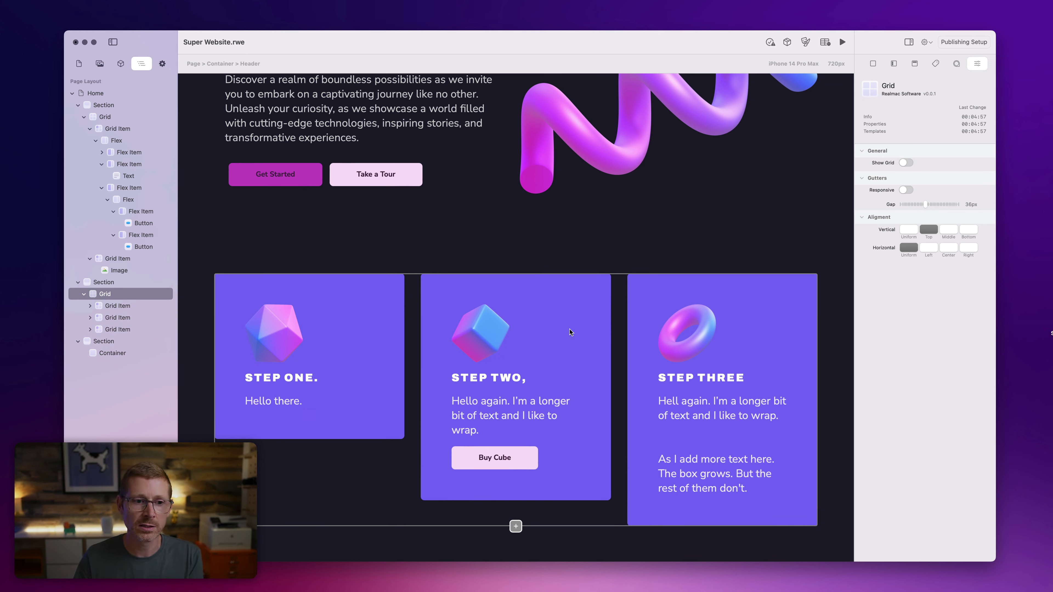
pyautogui.click(950, 229)
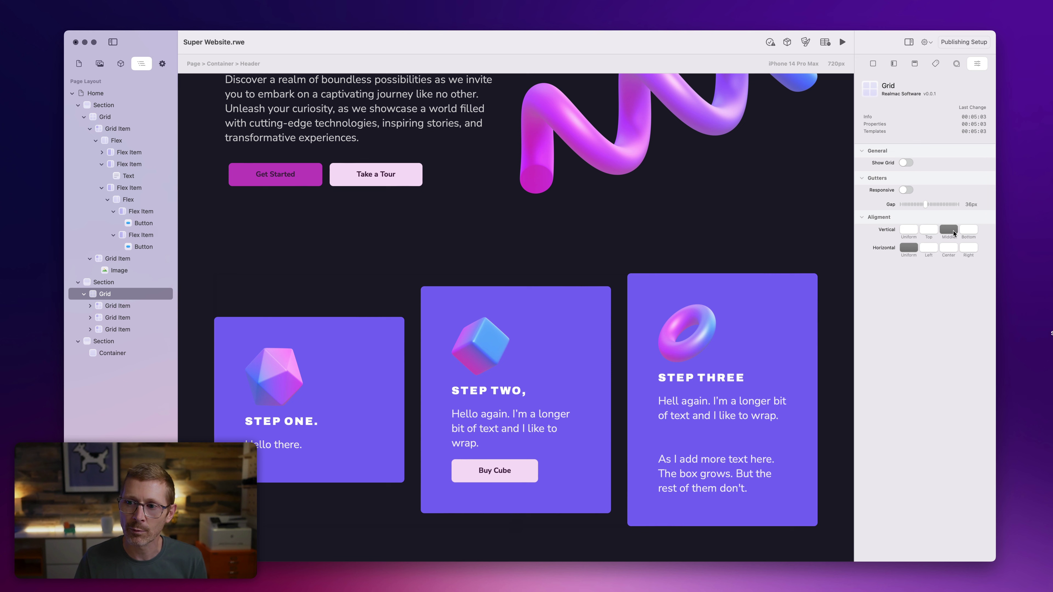
pyautogui.click(968, 230)
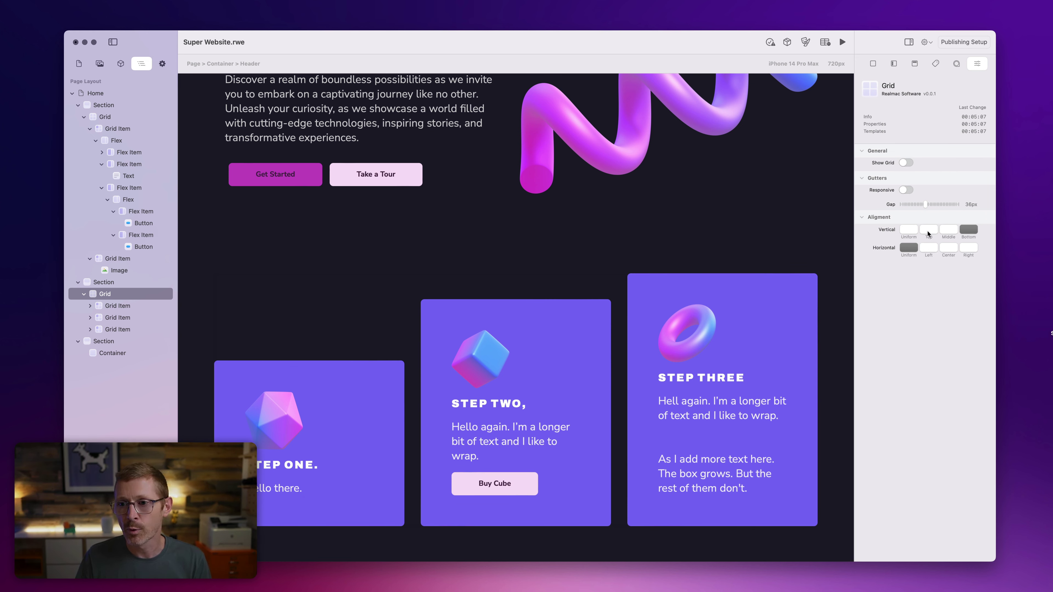
pyautogui.click(912, 228)
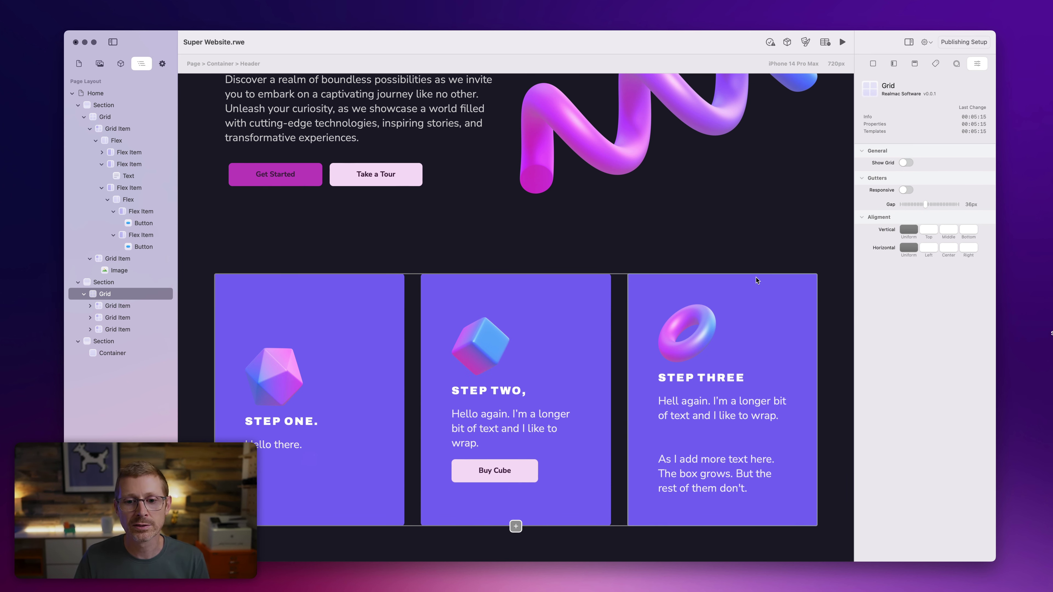
pyautogui.click(930, 231)
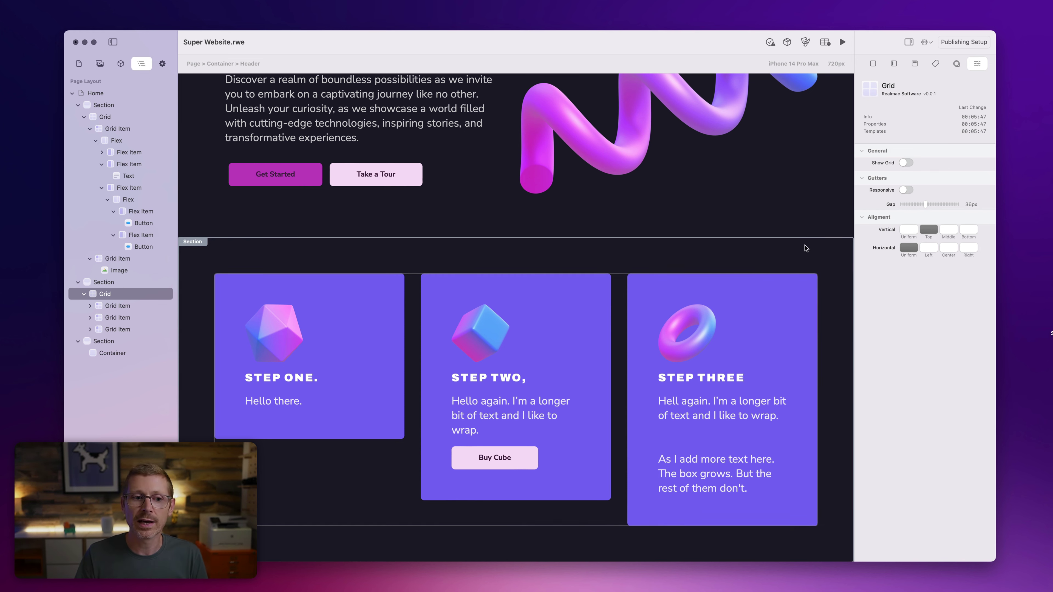
# - Expand the three cards' grid items in the layout tree and select Step One's Flex
pyautogui.click(118, 306)
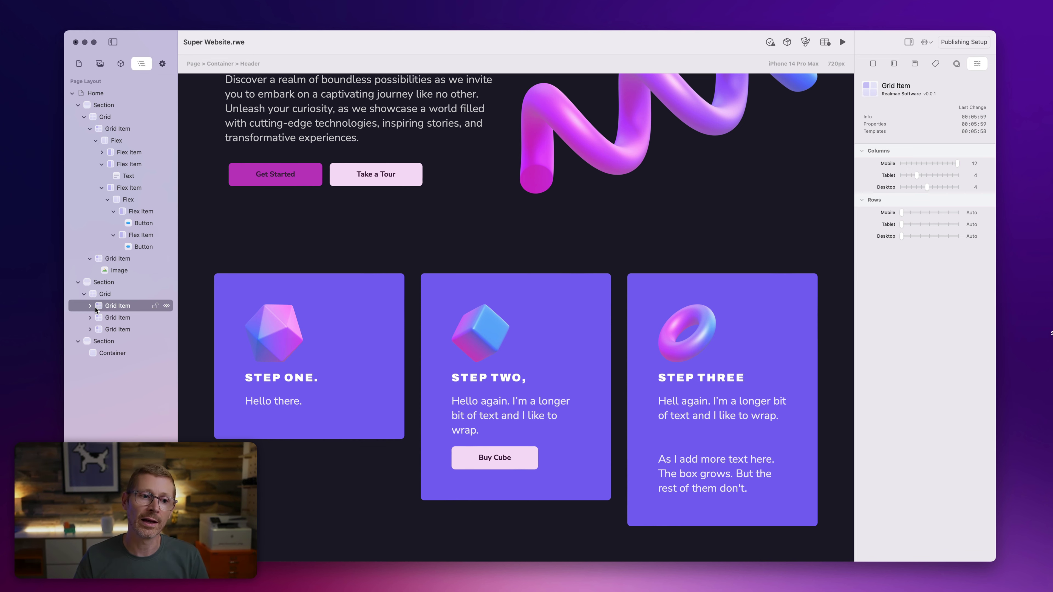
pyautogui.click(90, 306)
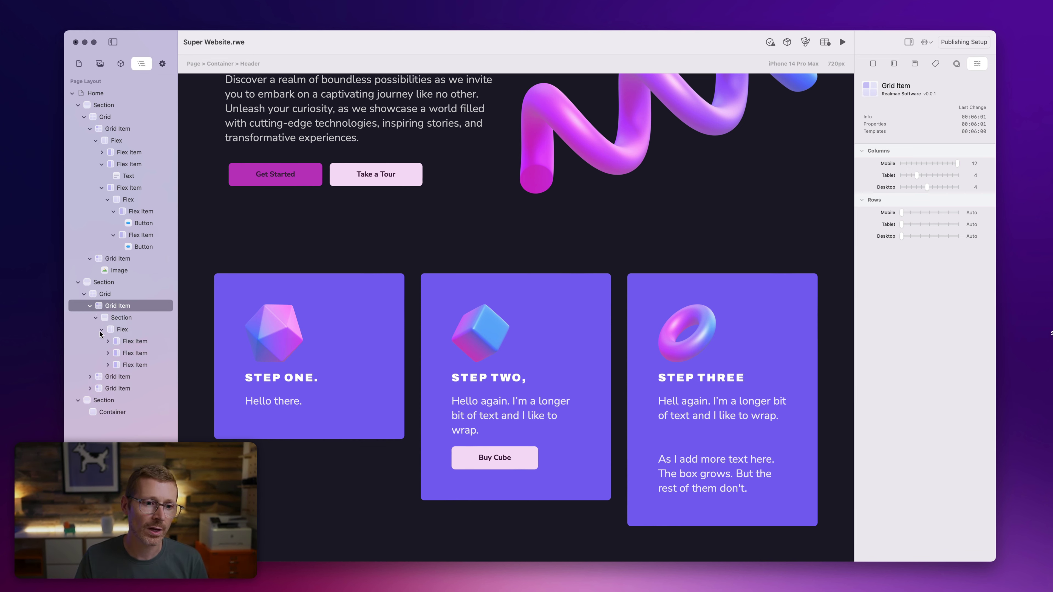
pyautogui.click(101, 331)
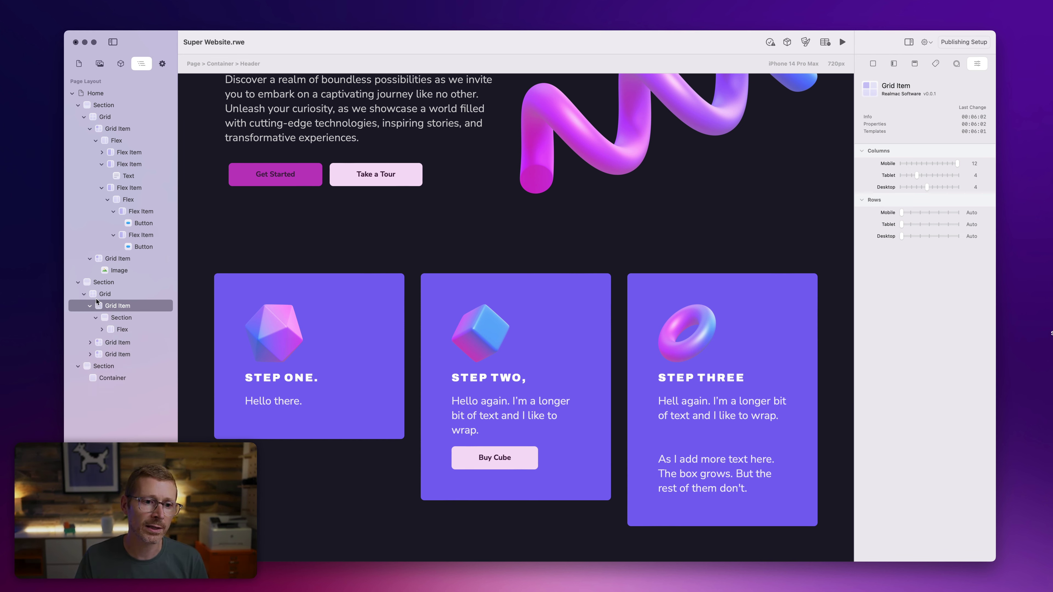
pyautogui.click(90, 341)
pyautogui.click(90, 365)
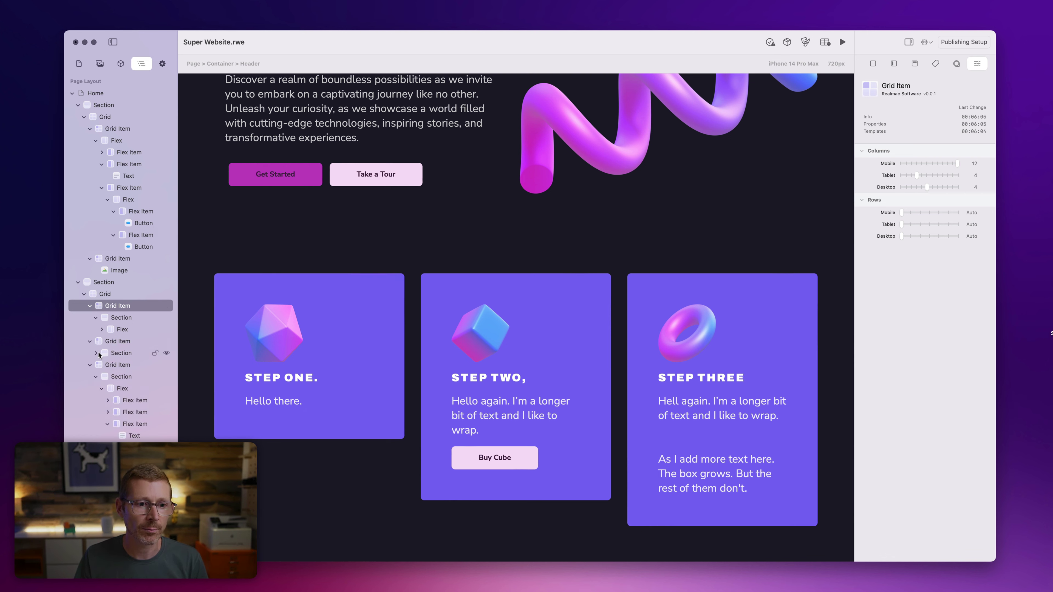
pyautogui.click(99, 354)
pyautogui.click(102, 401)
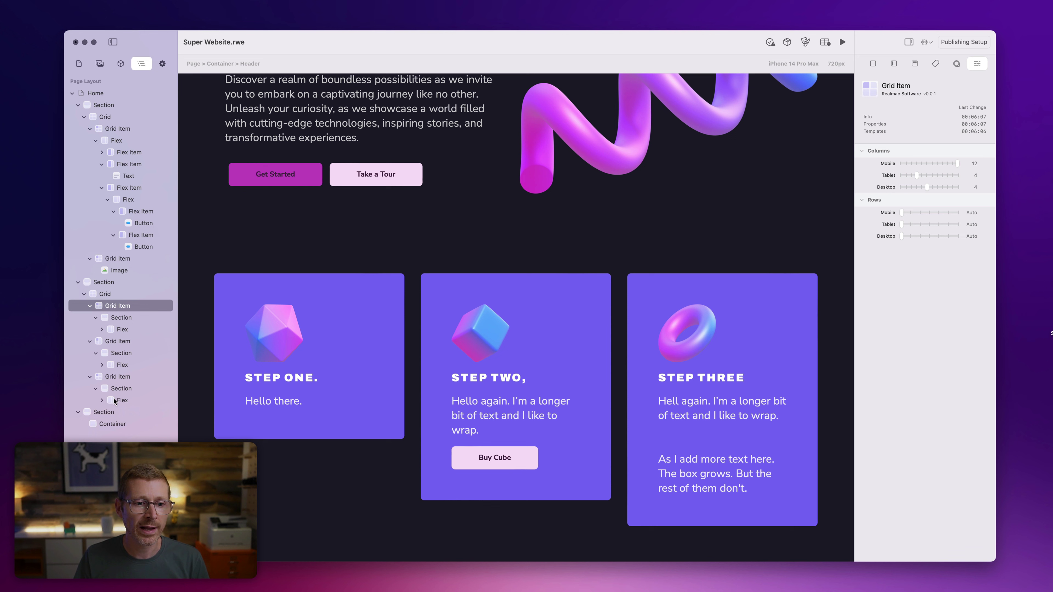
pyautogui.click(118, 331)
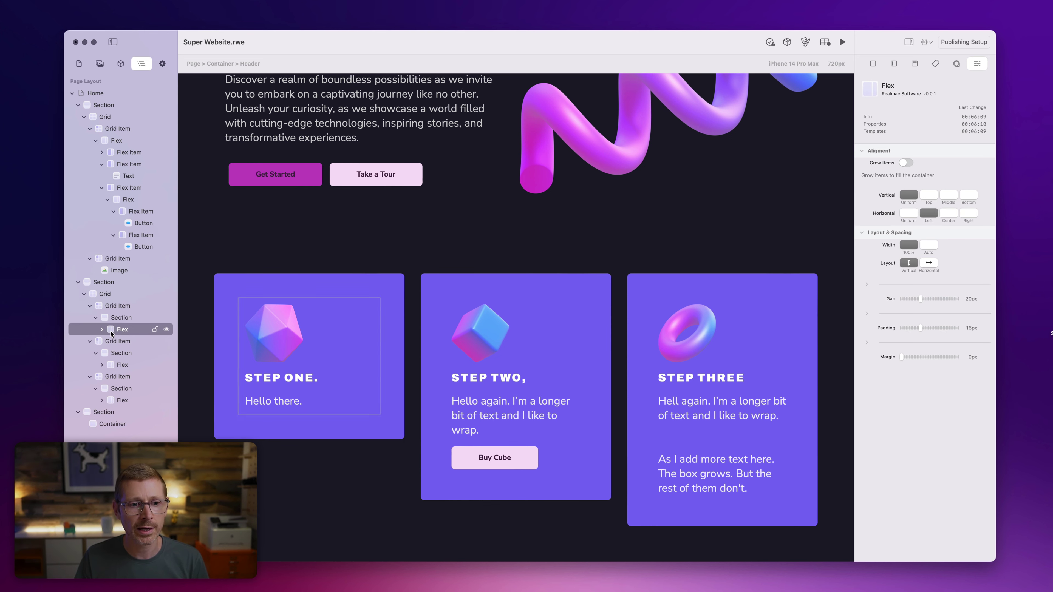
# - Reveal and select Step One's image, heading and text, then reselect the parent Flex
pyautogui.click(102, 330)
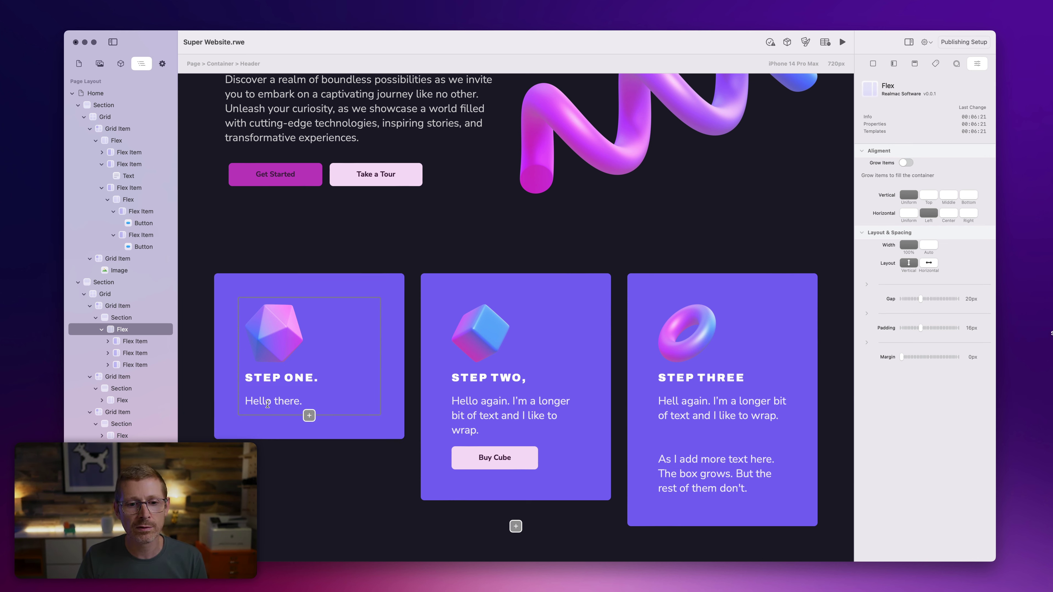
pyautogui.click(108, 341)
pyautogui.click(136, 352)
pyautogui.click(108, 365)
pyautogui.click(109, 377)
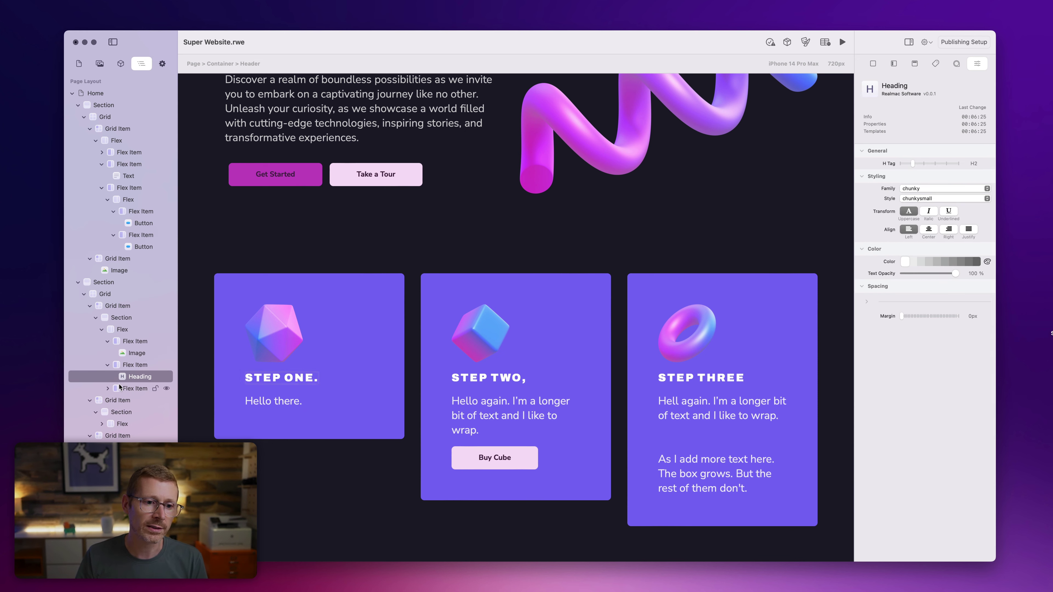
pyautogui.click(108, 388)
pyautogui.click(134, 400)
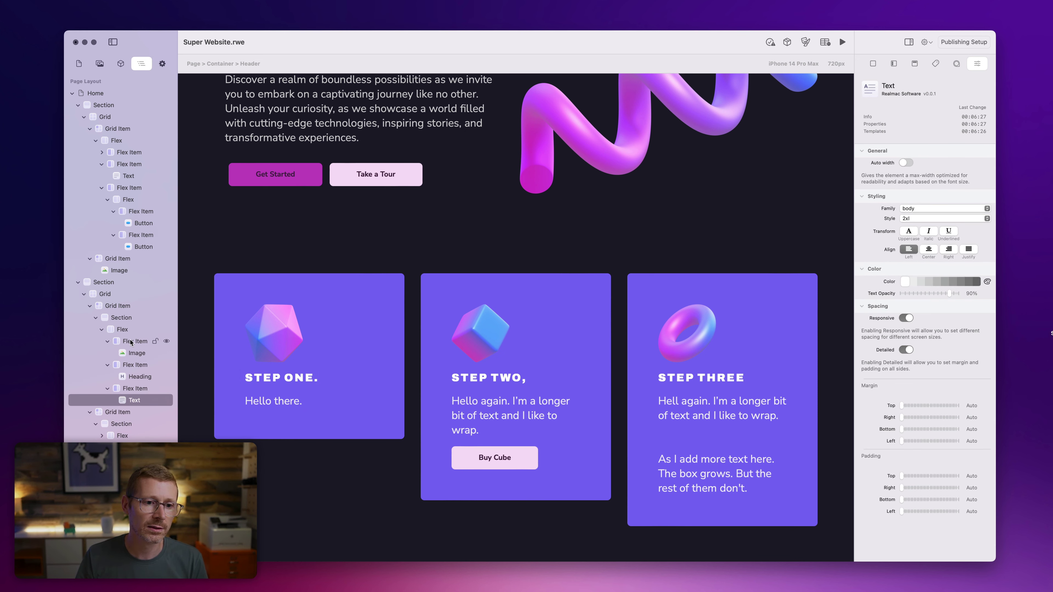
pyautogui.click(129, 340)
pyautogui.click(129, 333)
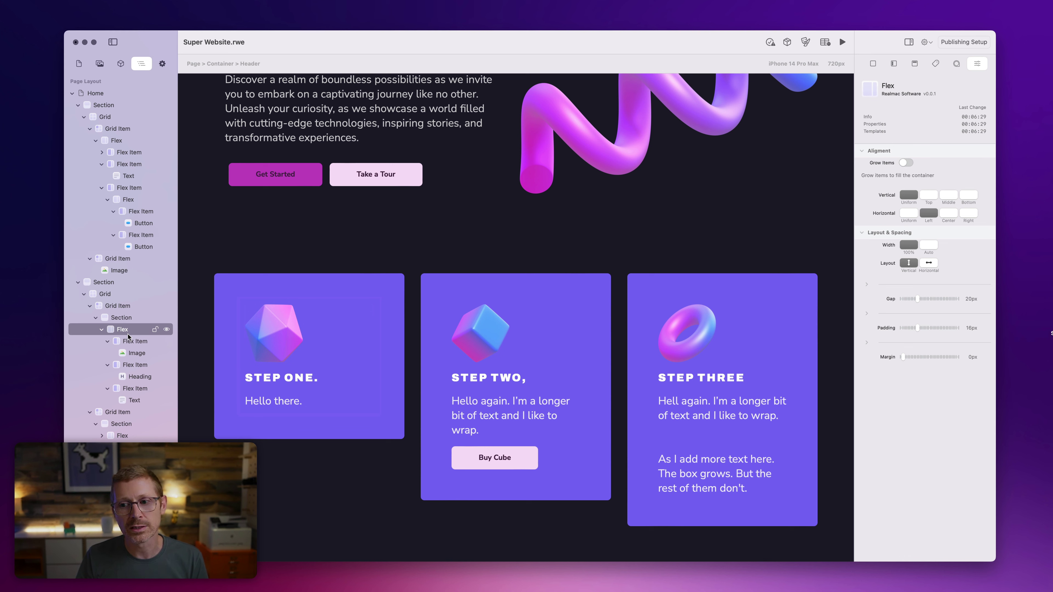
# - Set Step One's Flex to a Horizontal layout with a 40px gap
pyautogui.click(929, 263)
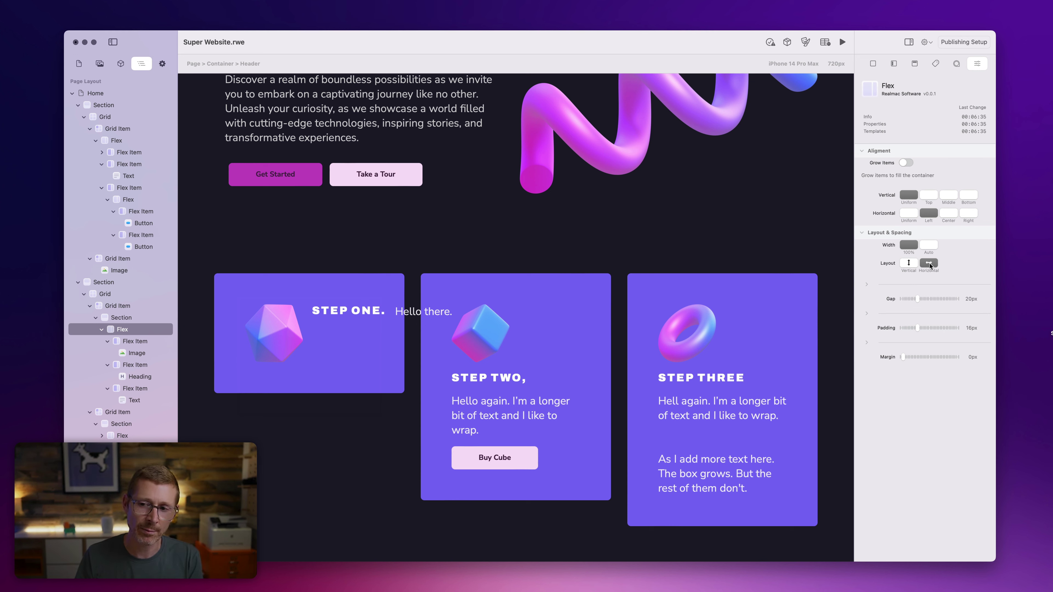
pyautogui.click(912, 265)
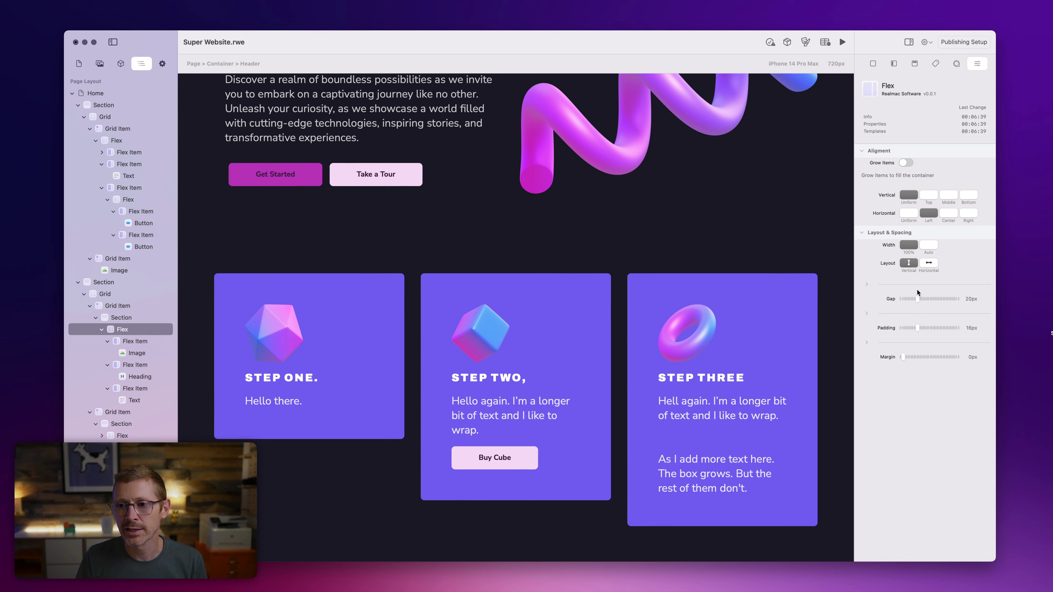
pyautogui.moveTo(920, 298)
pyautogui.mouseDown()
pyautogui.moveTo(942, 296)
pyautogui.moveTo(917, 297)
pyautogui.moveTo(929, 297)
pyautogui.mouseUp()
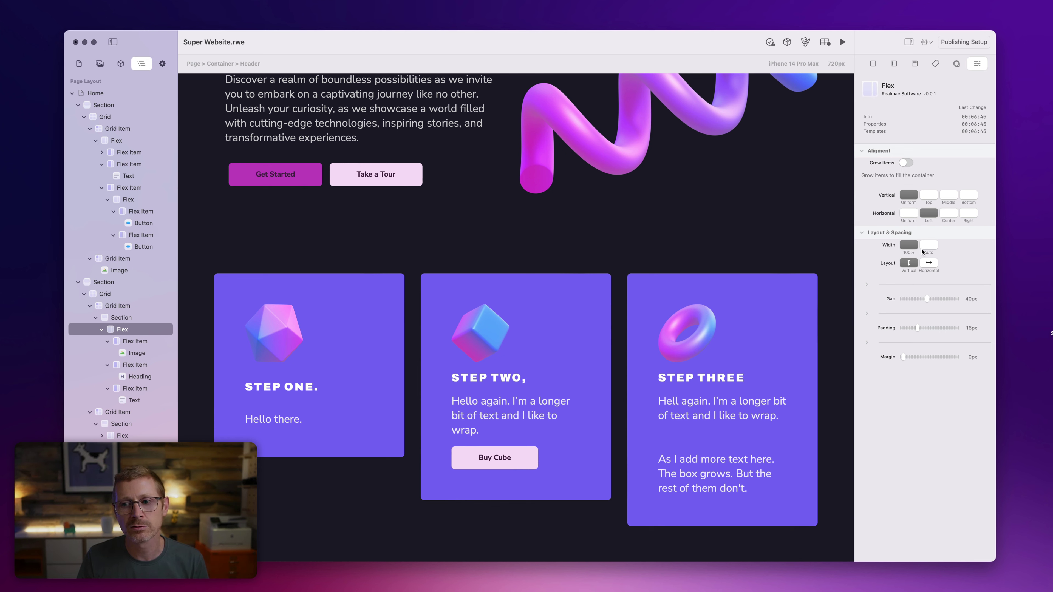
pyautogui.click(929, 263)
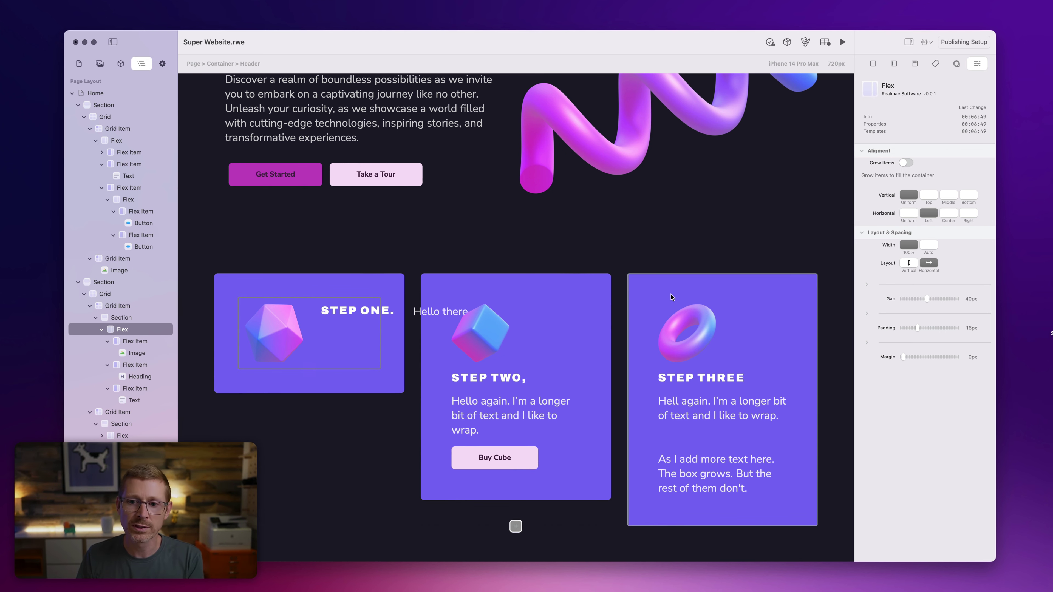
pyautogui.click(106, 306)
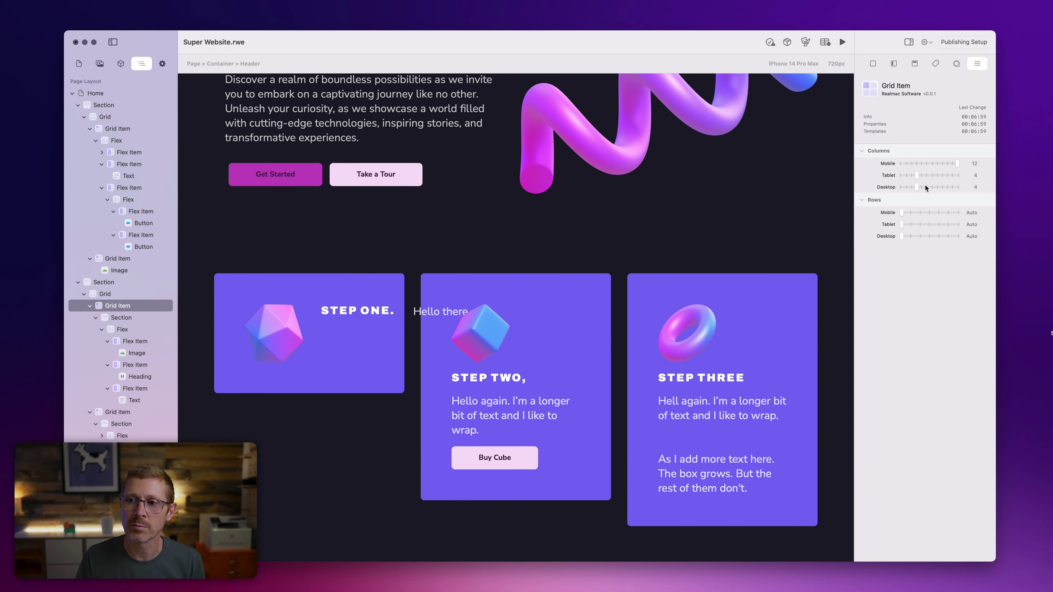
# - Give the Step One grid item 8 desktop columns and set the Grid's vertical alignment to Uniform
pyautogui.moveTo(925, 184); pyautogui.dragTo(931, 187)
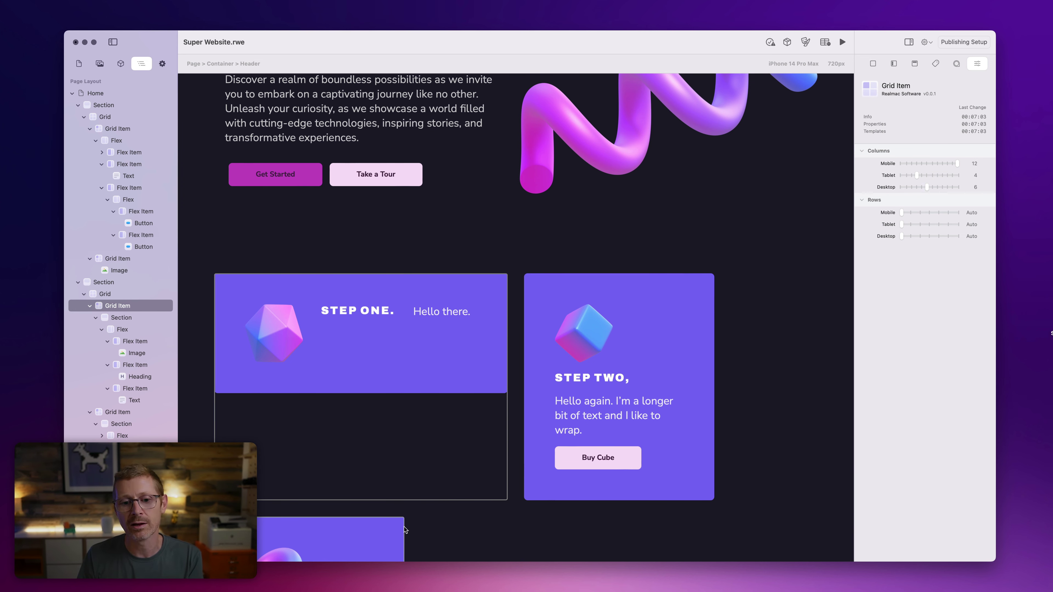
pyautogui.click(935, 186)
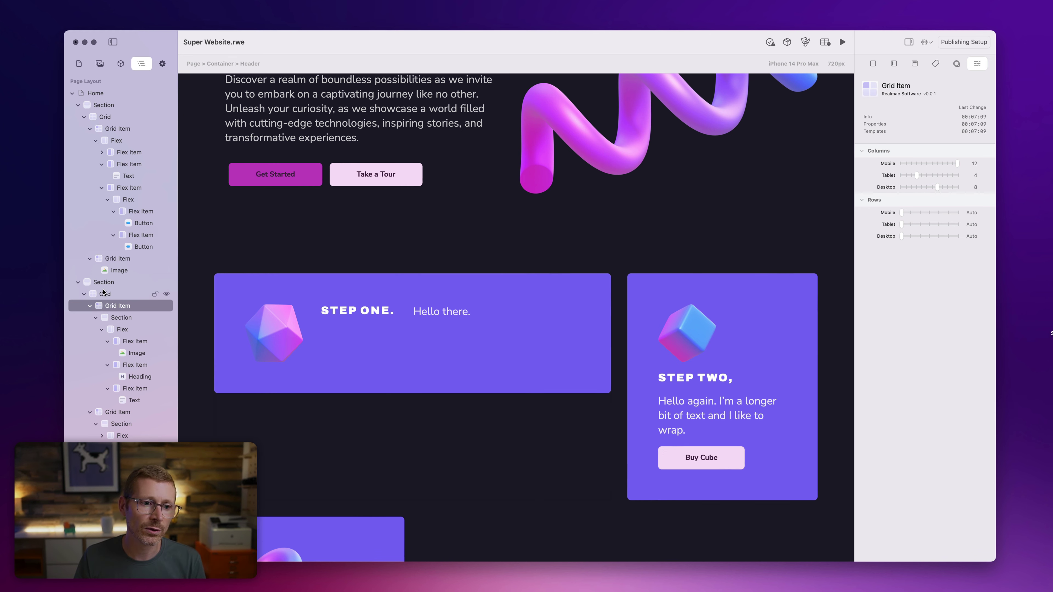
pyautogui.click(108, 282)
pyautogui.click(111, 294)
pyautogui.click(913, 232)
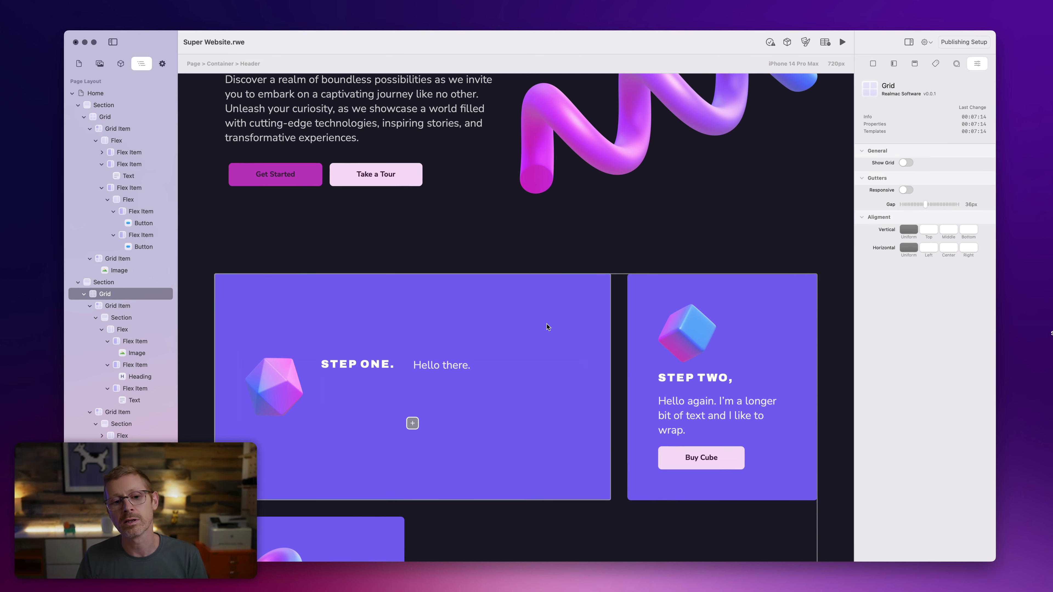
pyautogui.scroll(-6, 511, 336)
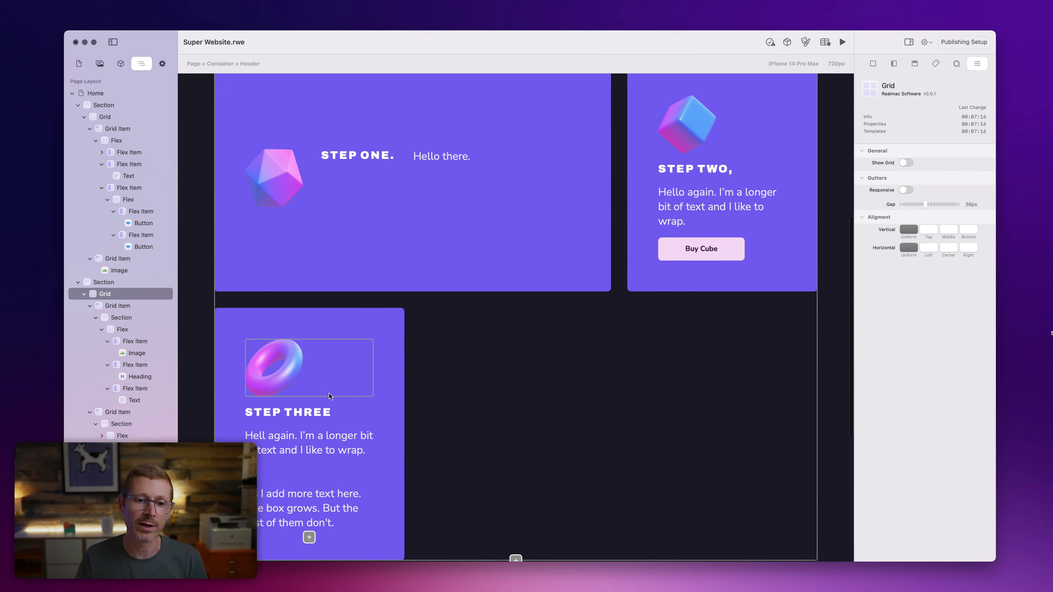
# - Add an 8-column grid item beside Step Three and move a duplicated card Section into it
pyautogui.click(516, 521)
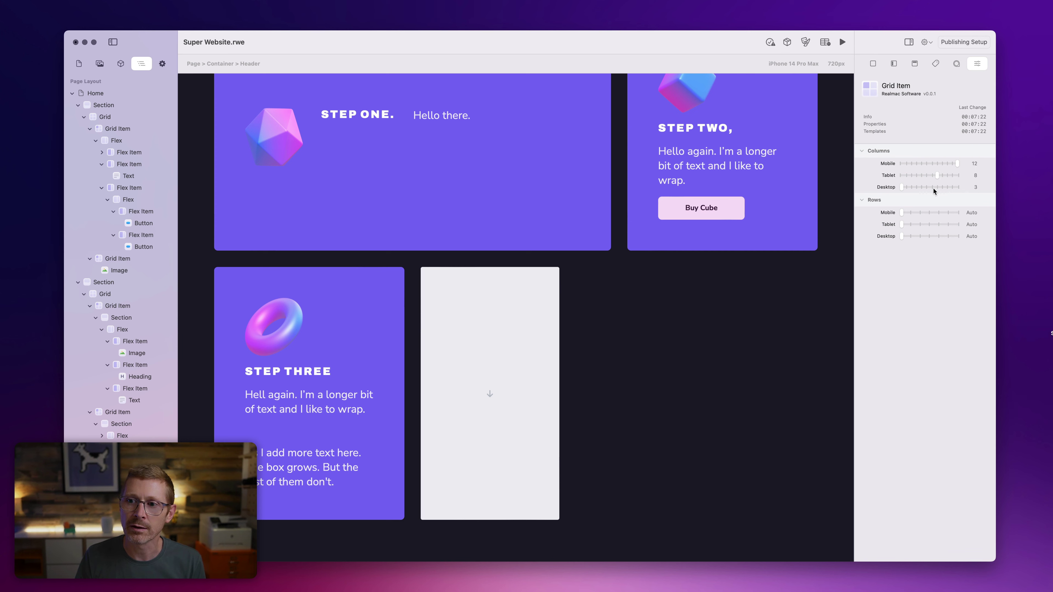
pyautogui.moveTo(933, 188); pyautogui.dragTo(938, 187)
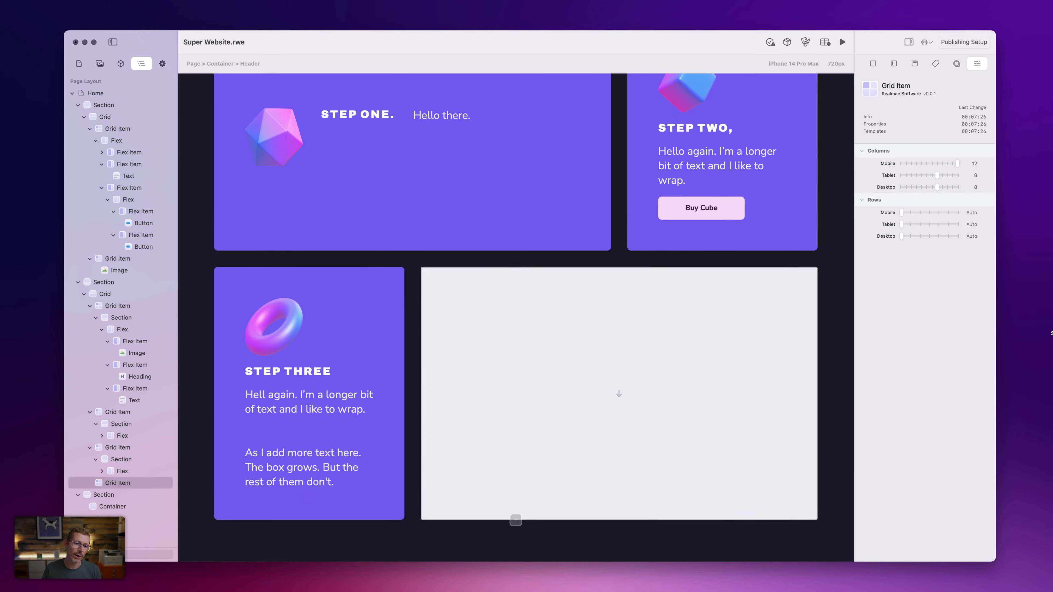
pyautogui.click(101, 471)
pyautogui.rightClick(121, 460)
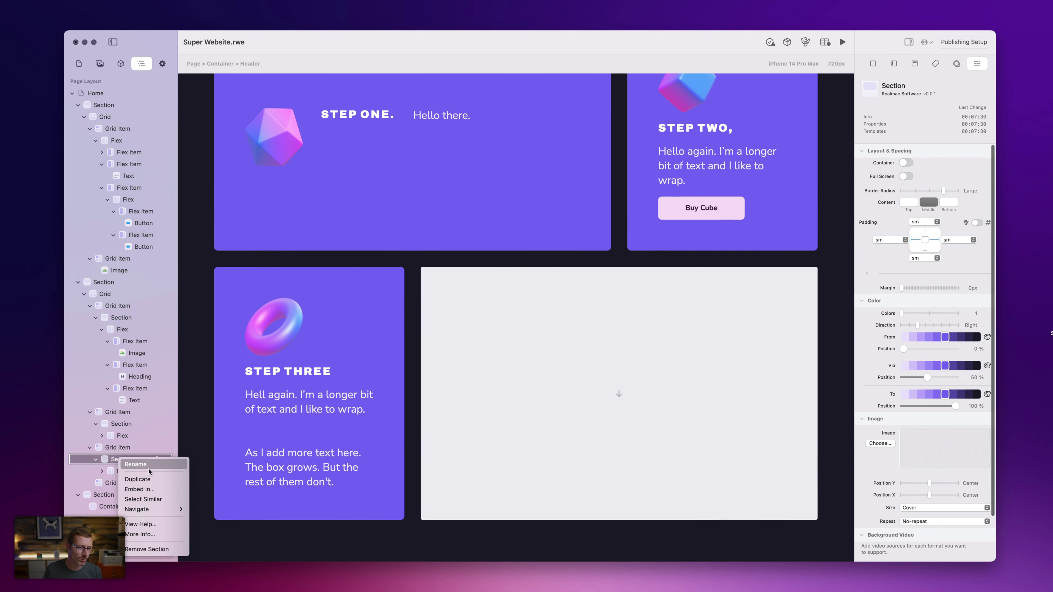
pyautogui.click(153, 482)
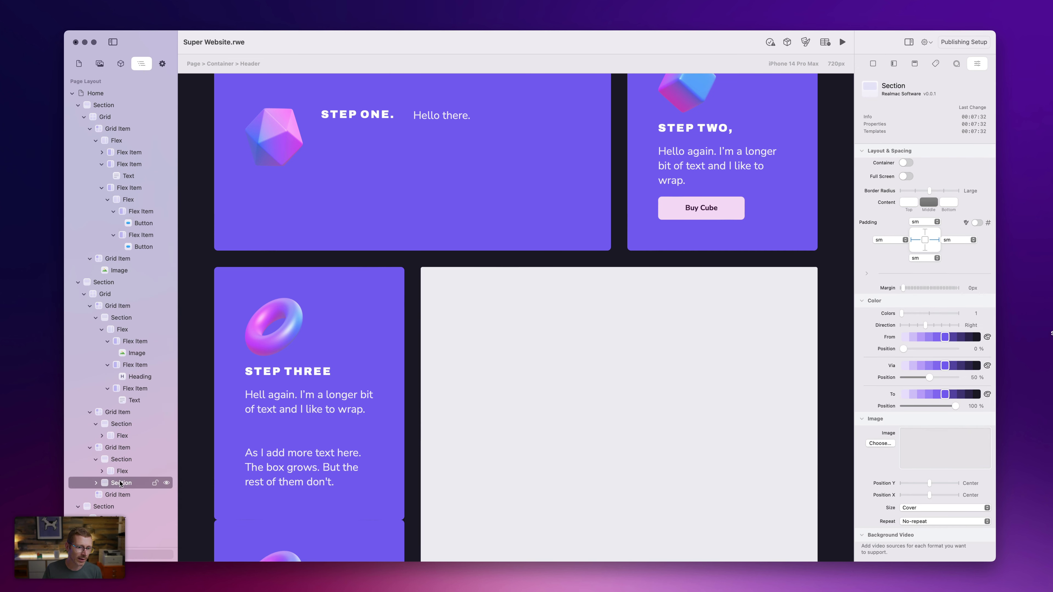
pyautogui.moveTo(124, 495); pyautogui.dragTo(124, 494)
pyautogui.scroll(10, 716, 286)
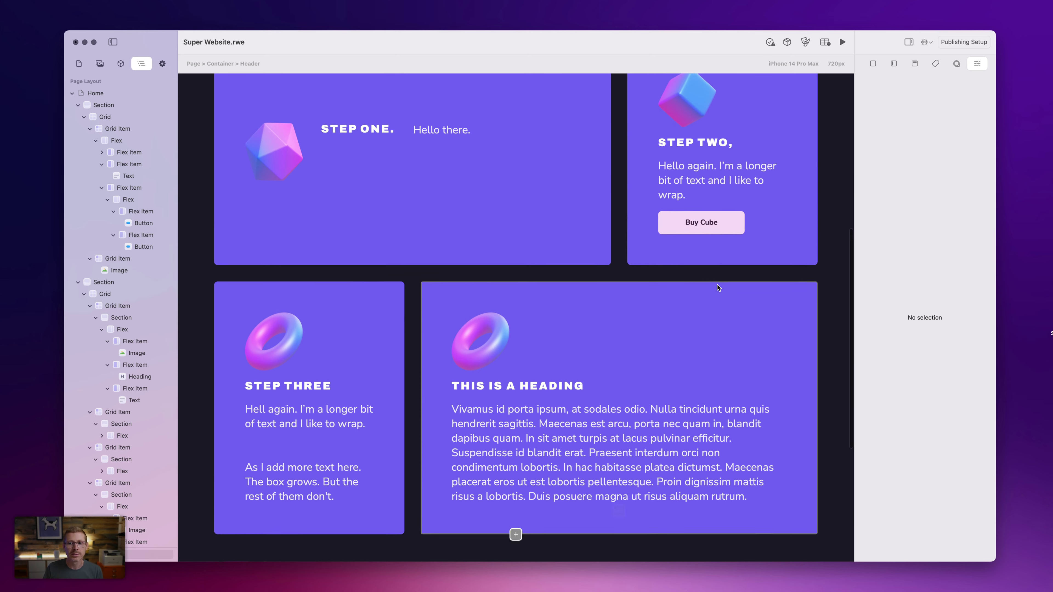
pyautogui.scroll(-5, 711, 298)
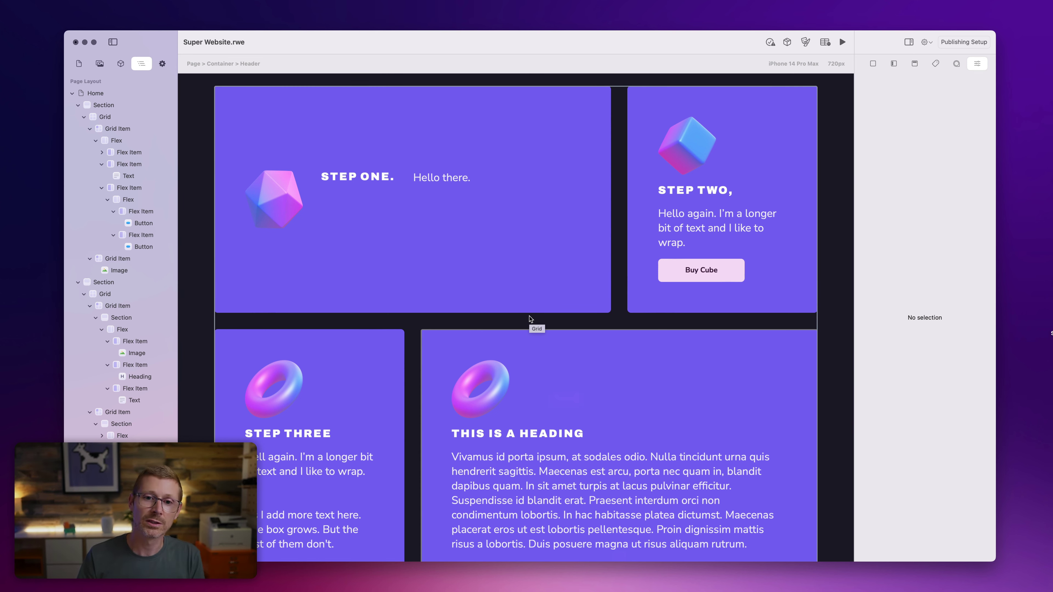
pyautogui.click(397, 273)
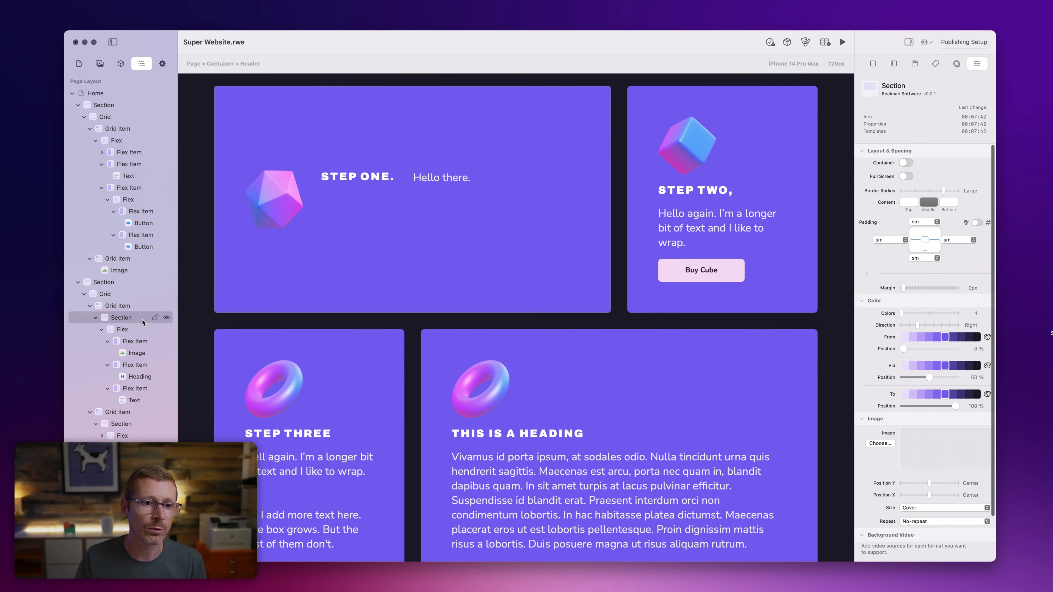
pyautogui.scroll(5, 556, 290)
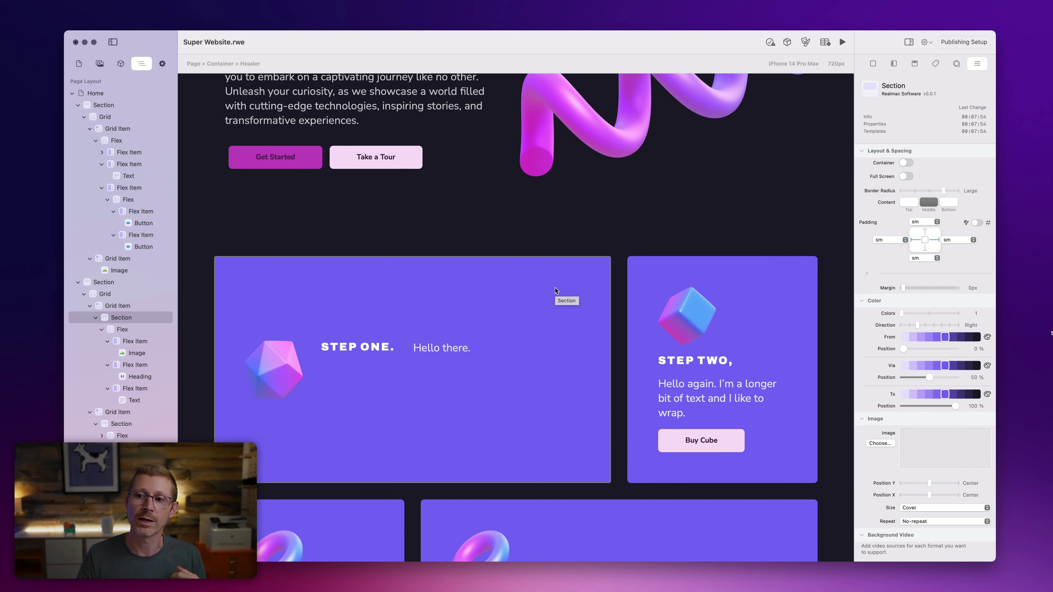
pyautogui.click(110, 308)
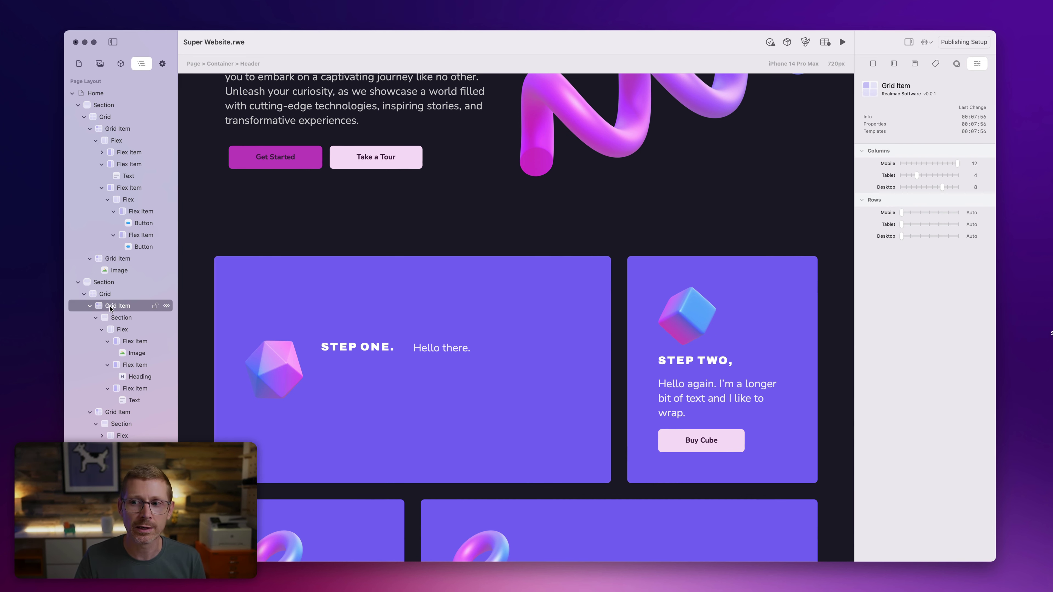
pyautogui.moveTo(938, 186)
pyautogui.mouseDown()
pyautogui.moveTo(911, 187)
pyautogui.moveTo(936, 187)
pyautogui.mouseUp()
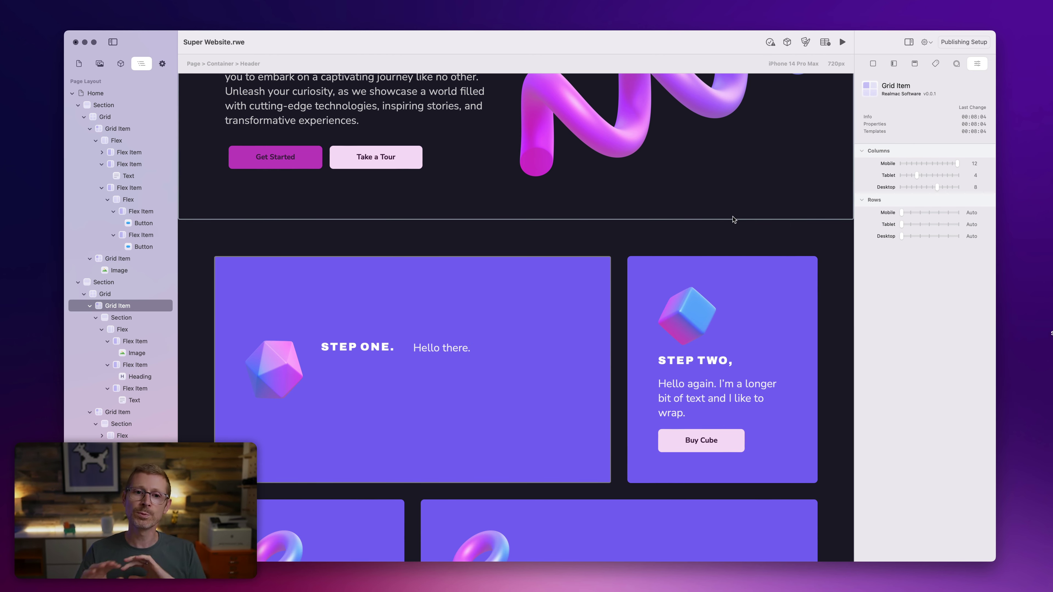